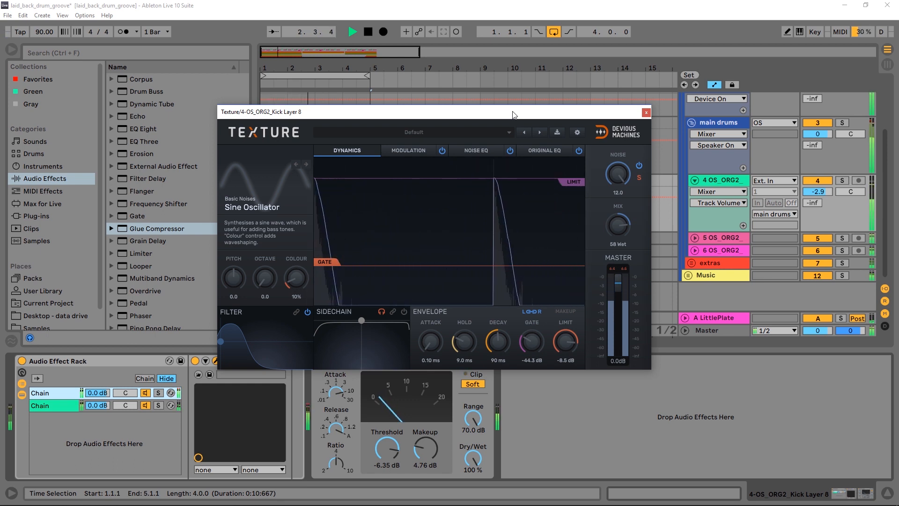
# Solo the 4 OS_ORG2 kick track and stop playback
pyautogui.click(841, 180)
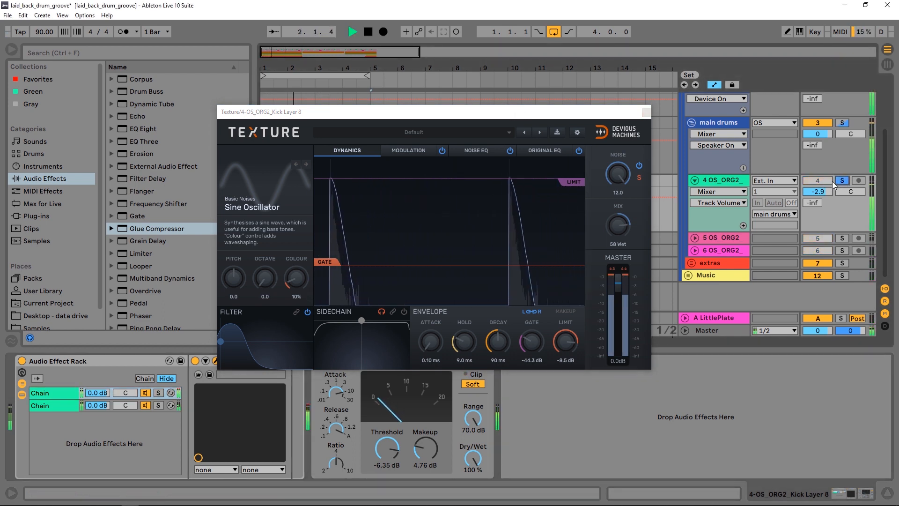
pyautogui.press('space')
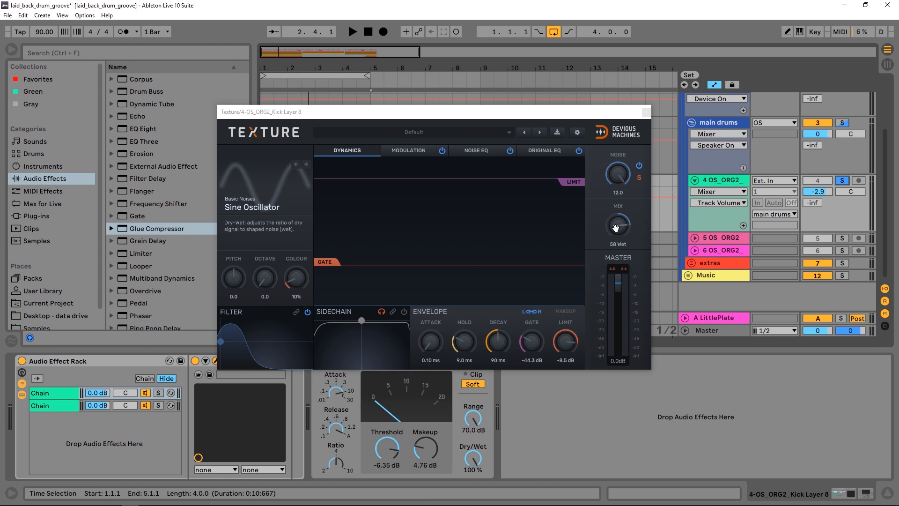
# Close the Texture window and remove the Audio Effect Rack and Glue Compressor from the kick track
pyautogui.click(646, 112)
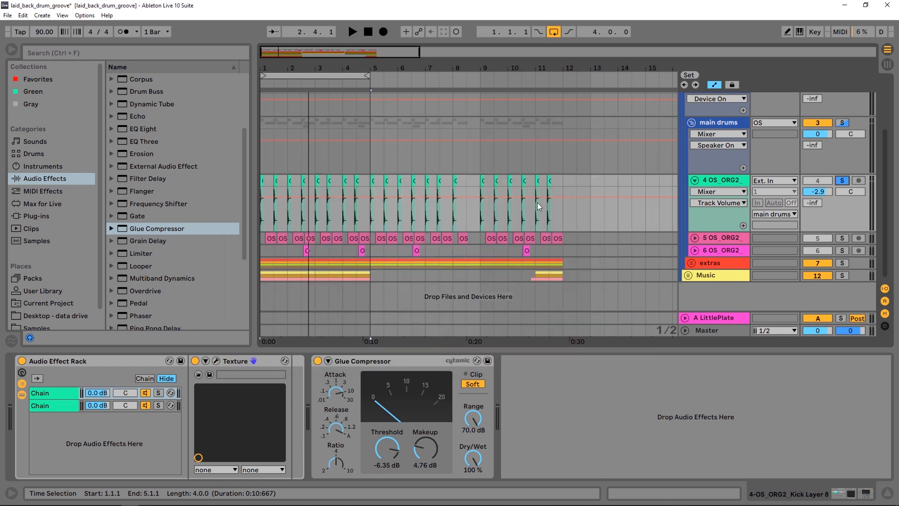
pyautogui.click(112, 358)
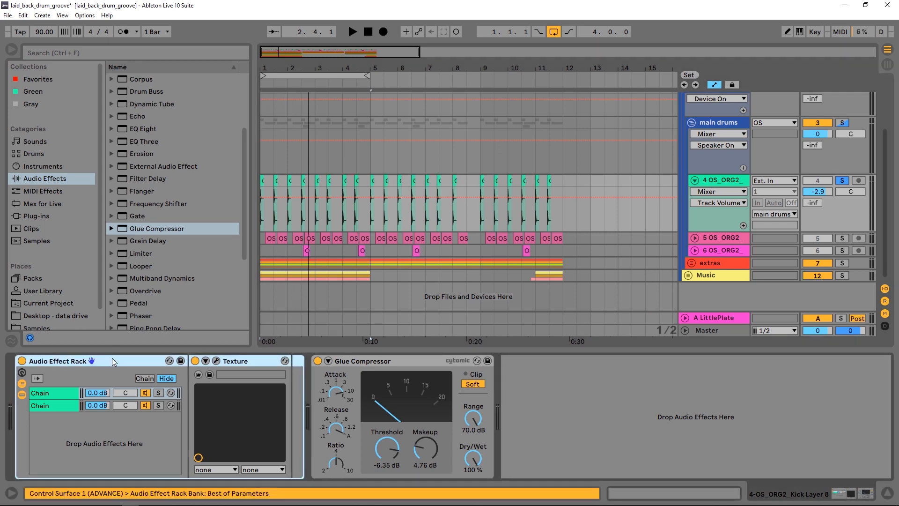
pyautogui.press('Delete')
pyautogui.press('Delete')
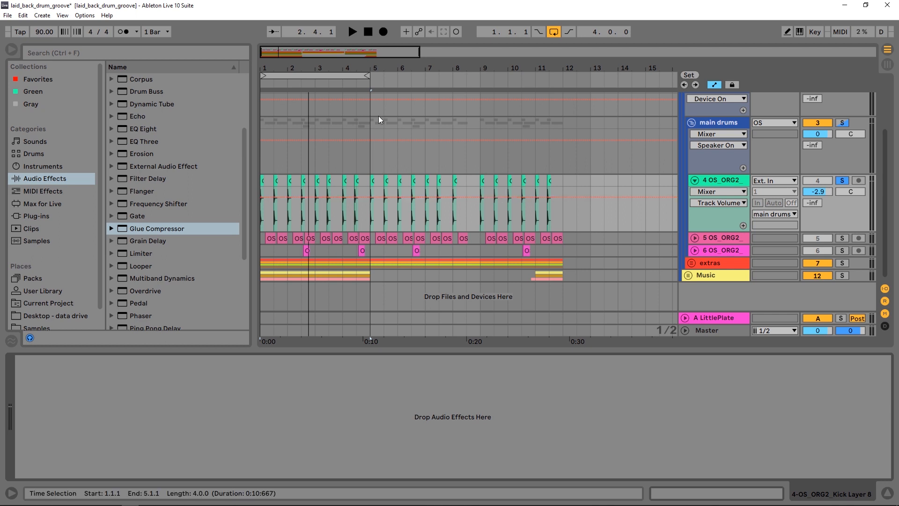
# Audition the soloed kick track without any effects from the start of the loop
pyautogui.moveTo(291, 66); pyautogui.dragTo(336, 99)
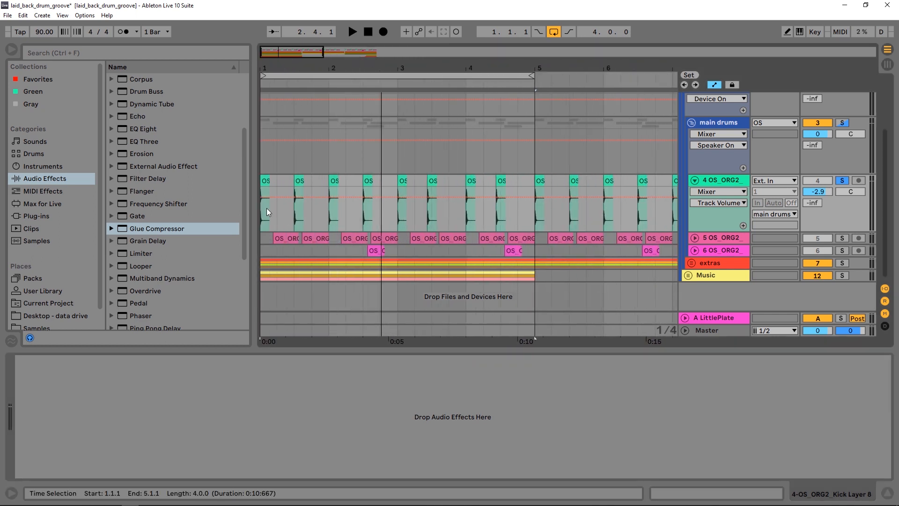
pyautogui.press('space')
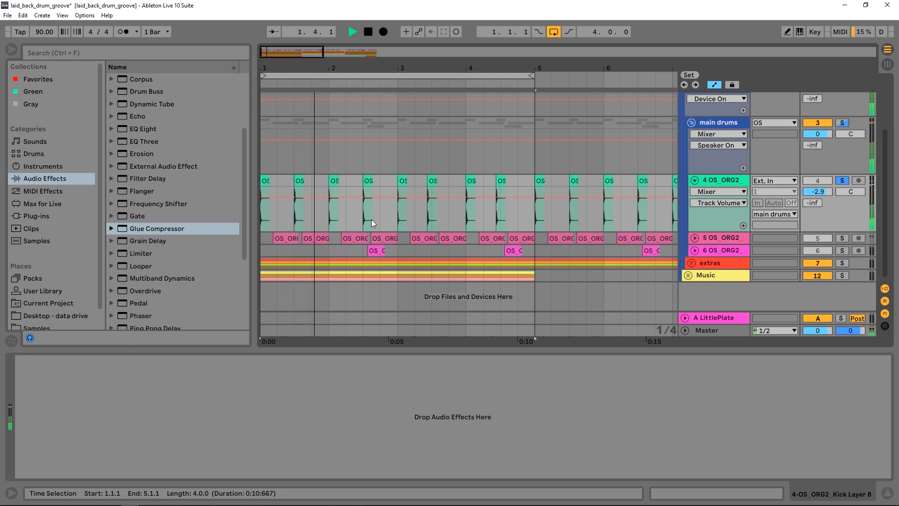
pyautogui.press('space')
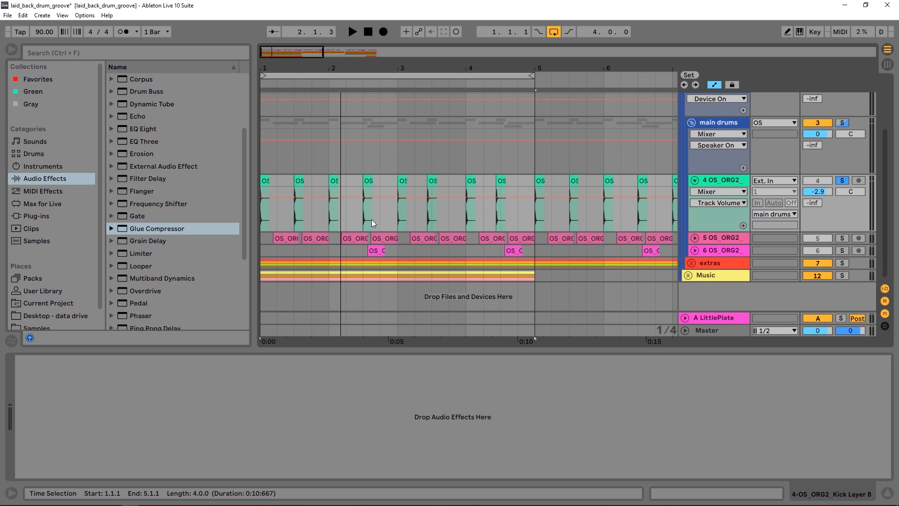
# Search the plug-ins for "tex" and load Texture onto the kick track
pyautogui.click(41, 217)
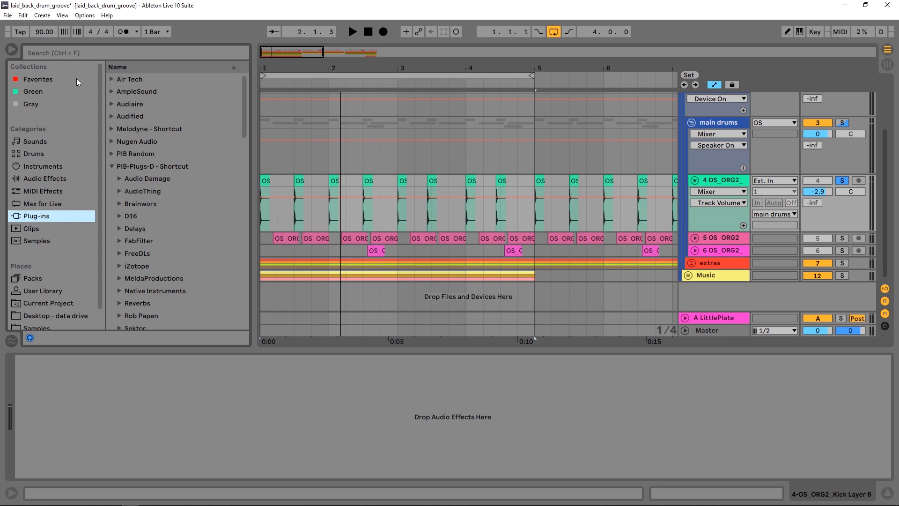
pyautogui.click(65, 56)
pyautogui.write('tex')
pyautogui.press('Down')
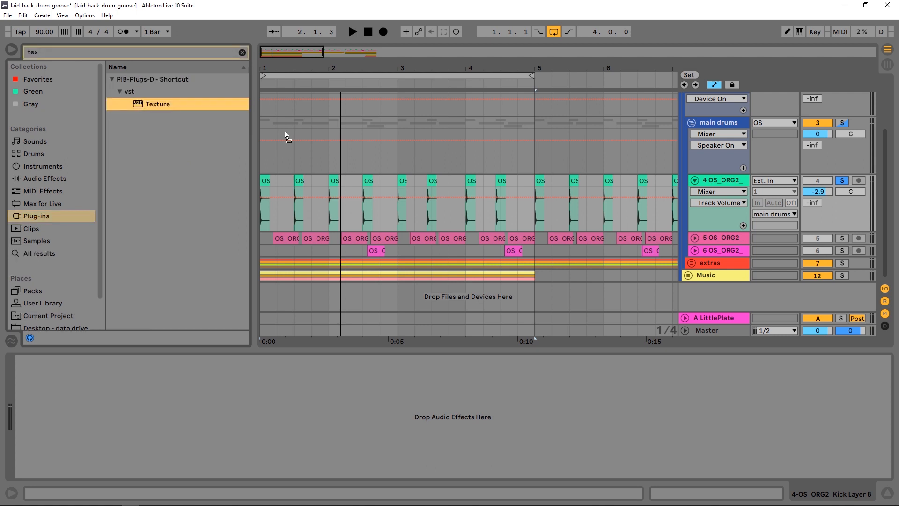
pyautogui.press('Return')
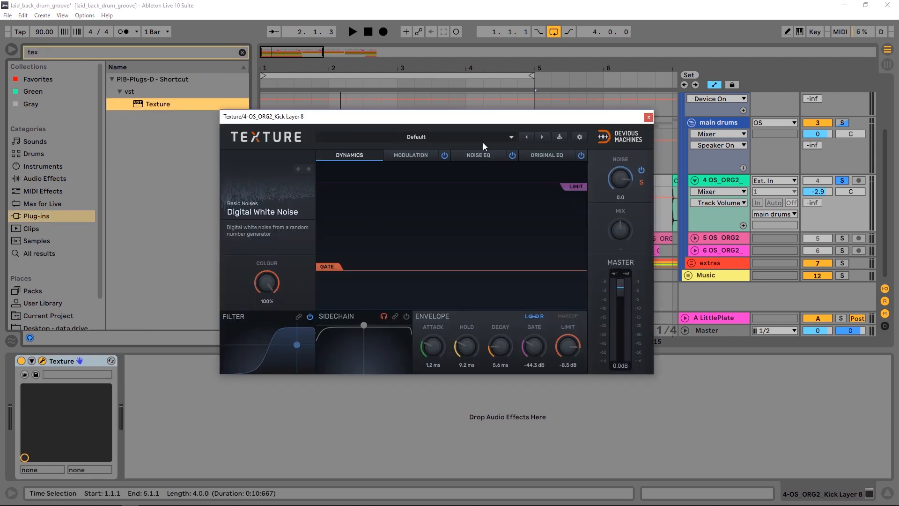
# Set Texture's Mix to 100 Wet and audition the noise layer on the kick
pyautogui.press('space')
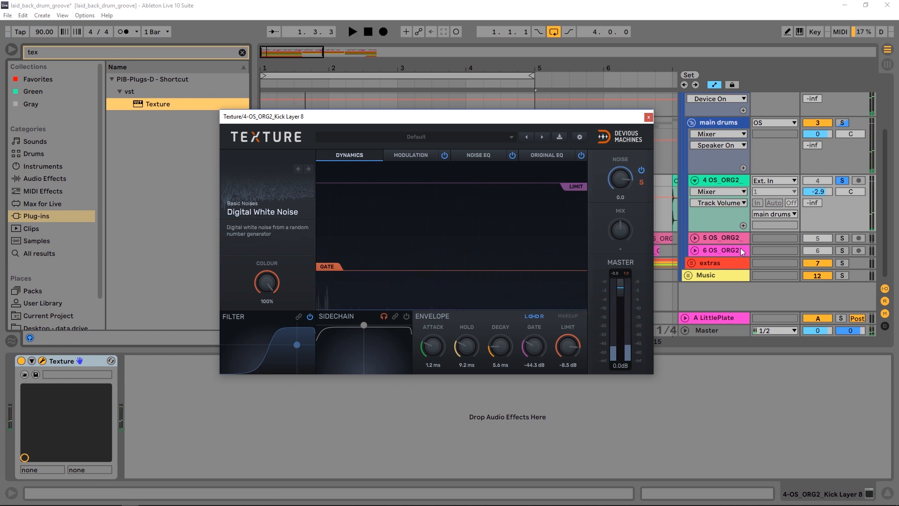
pyautogui.click(620, 229)
pyautogui.moveTo(620, 230); pyautogui.dragTo(619, 237)
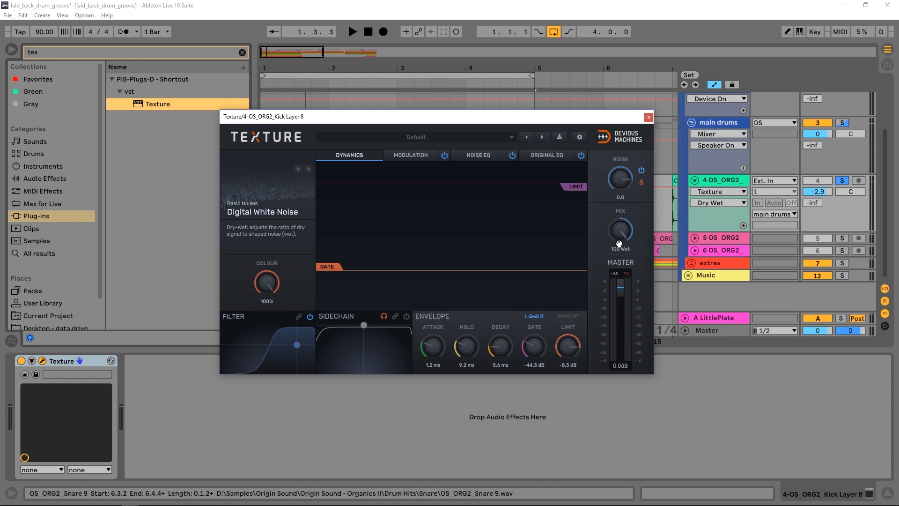
pyautogui.press('space')
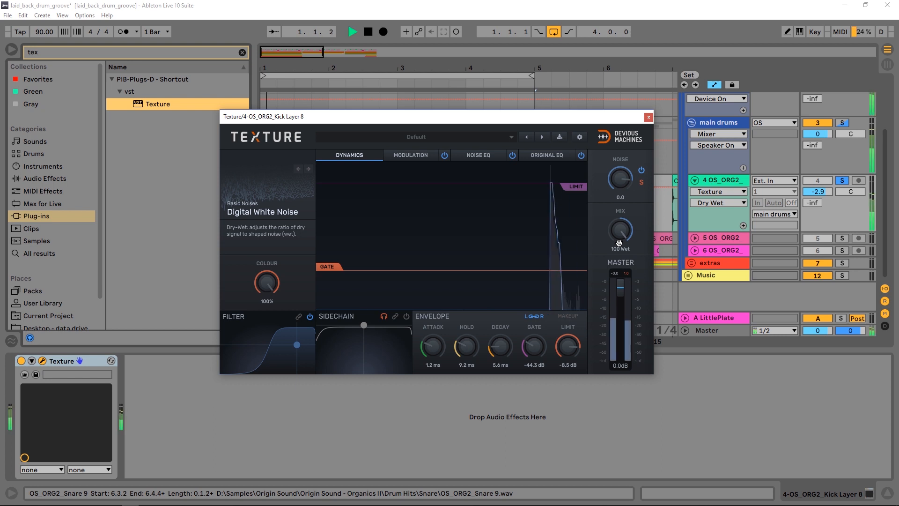
pyautogui.press('space')
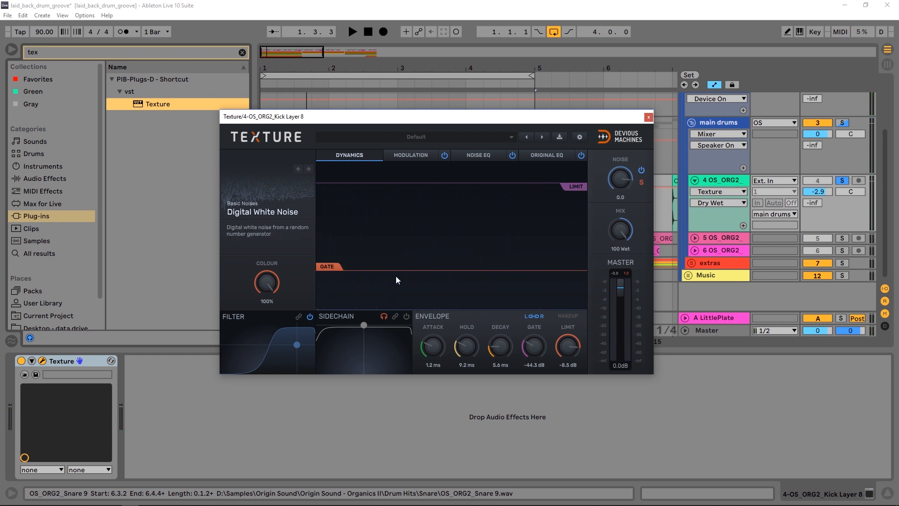
pyautogui.press('space')
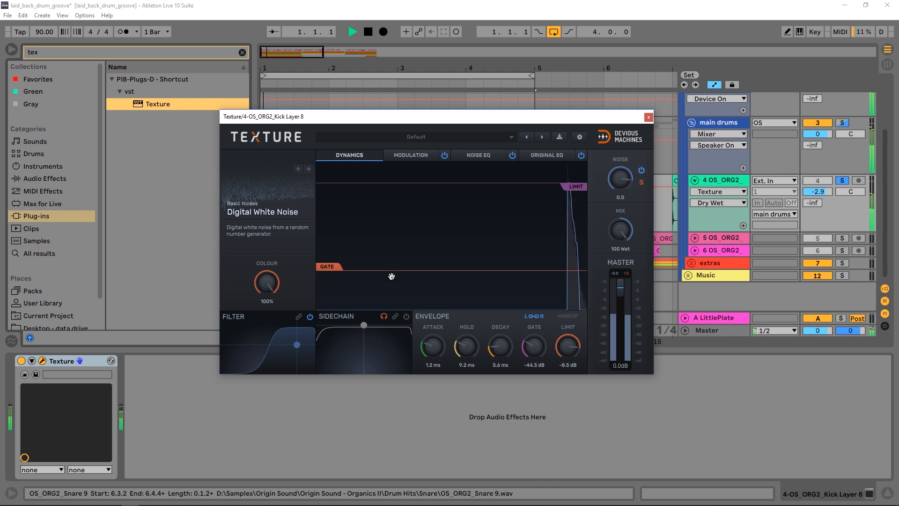
pyautogui.press('space')
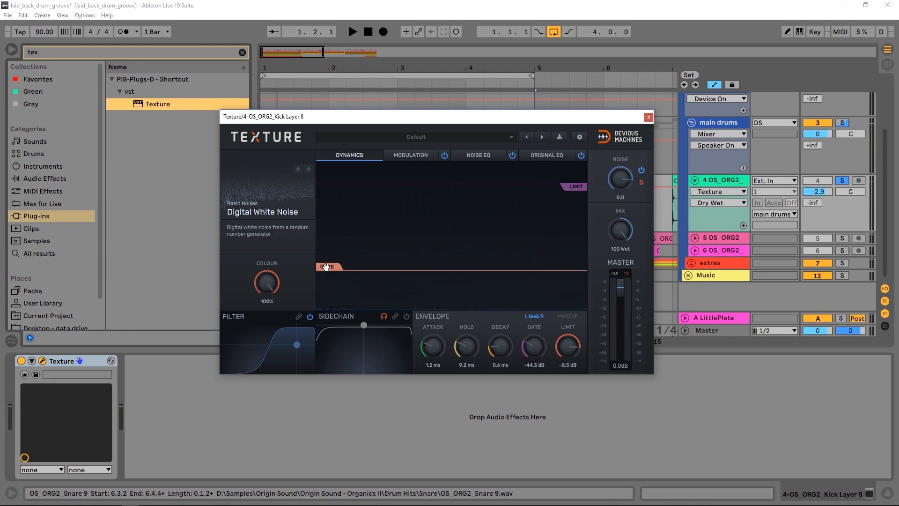
# Lower Texture's gate threshold to about -58.5 dB and audition the kick
pyautogui.moveTo(326, 267); pyautogui.dragTo(330, 301)
pyautogui.press('space')
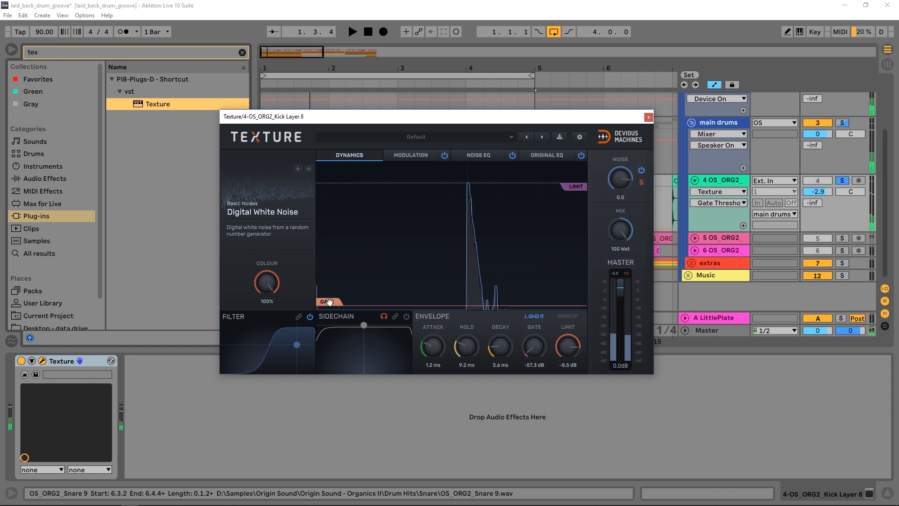
pyautogui.press('space')
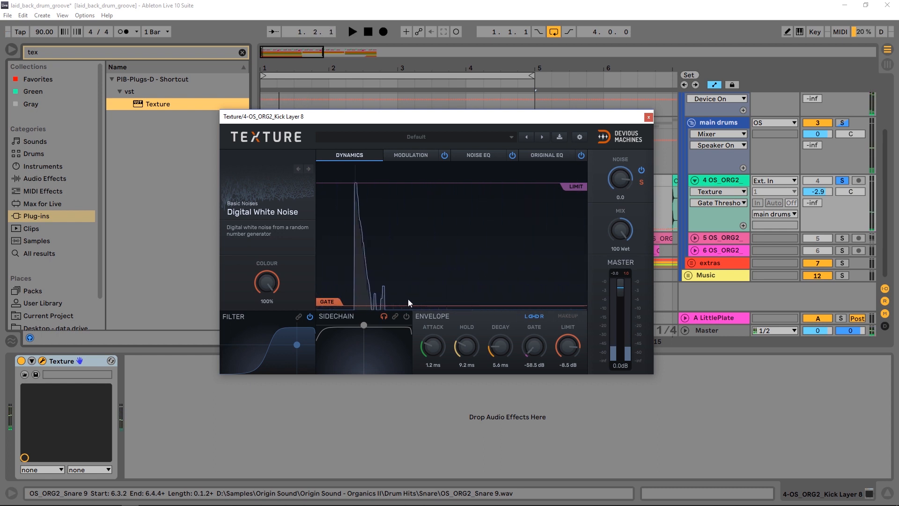
# Raise the gate threshold to -45.9 dB and audition the kick
pyautogui.moveTo(328, 303); pyautogui.dragTo(331, 290)
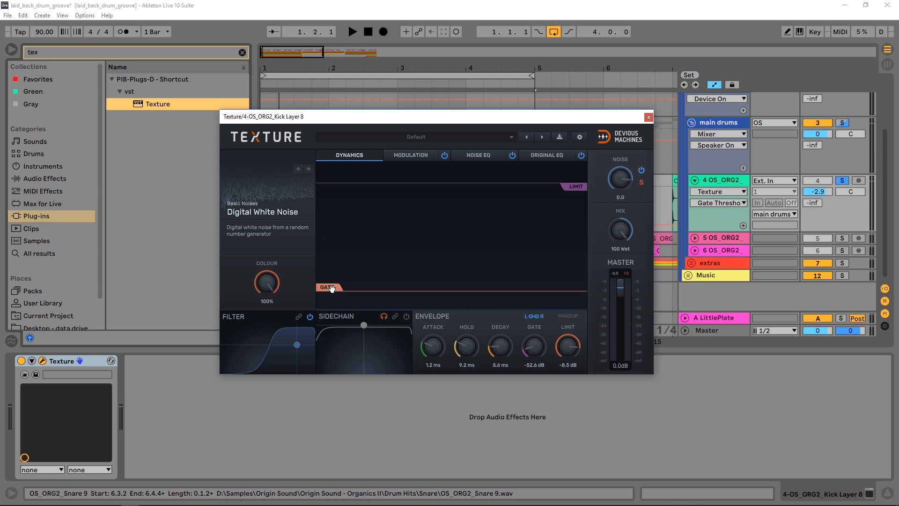
pyautogui.moveTo(332, 290); pyautogui.dragTo(334, 274)
pyautogui.press('space')
pyautogui.press('space')
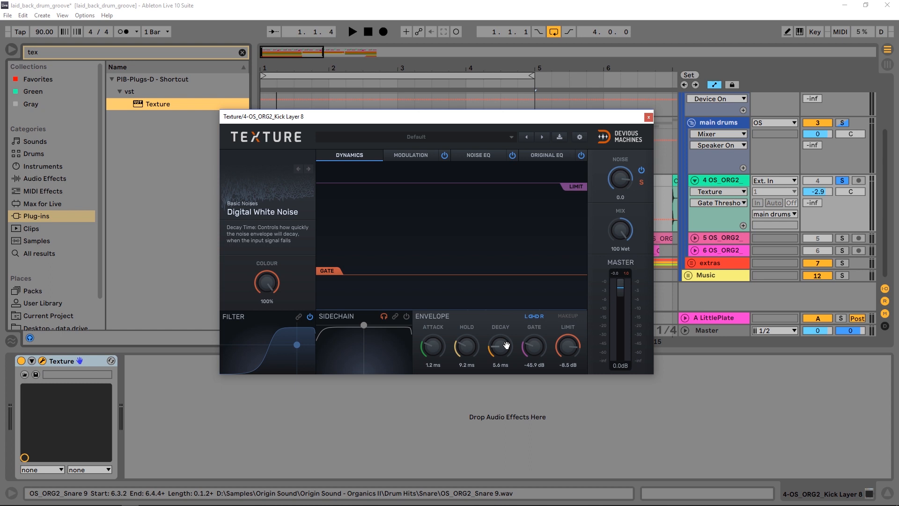
# Browse Texture's noise source categories, choose Sine Oscillator from Basic Noises and audition it
pyautogui.click(247, 214)
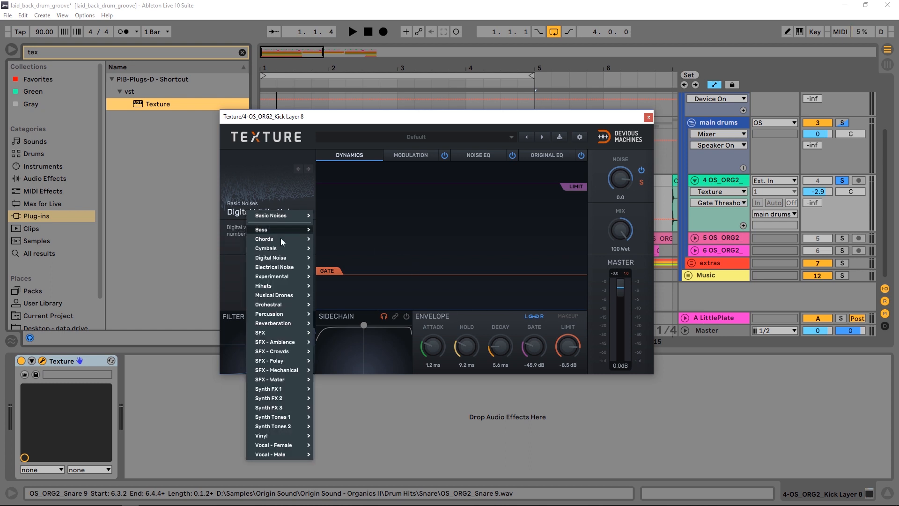
pyautogui.moveTo(279, 317)
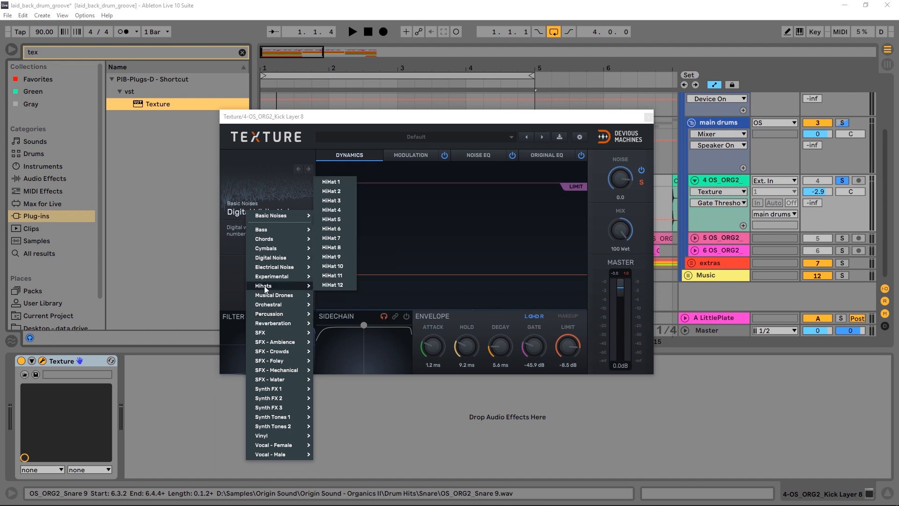
pyautogui.moveTo(270, 278)
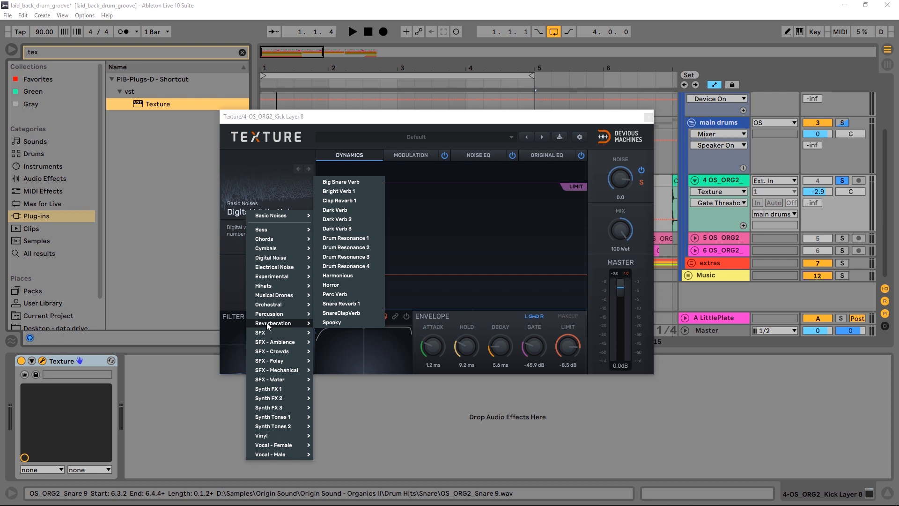
pyautogui.moveTo(279, 217)
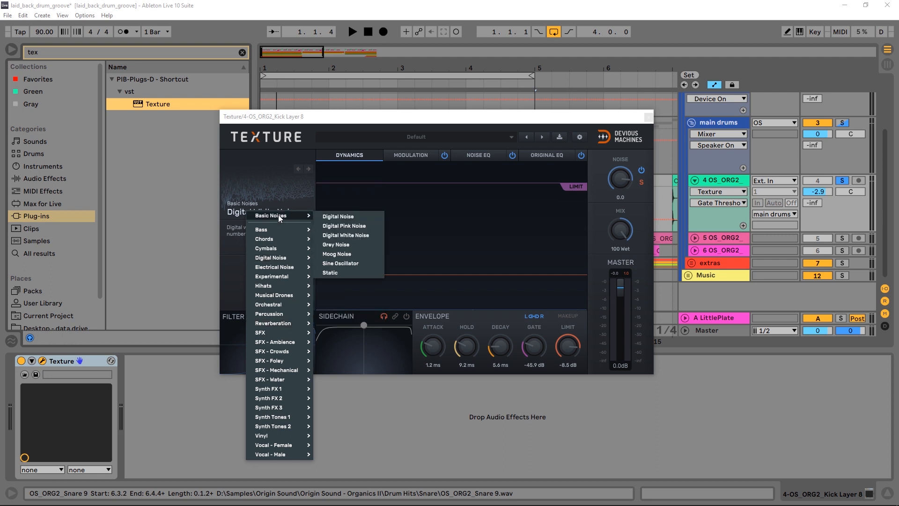
pyautogui.click(345, 263)
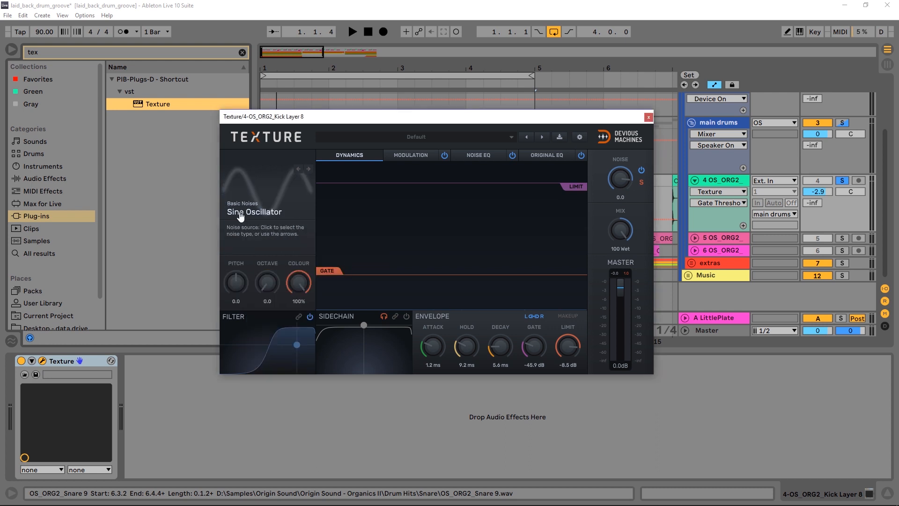
pyautogui.press('space')
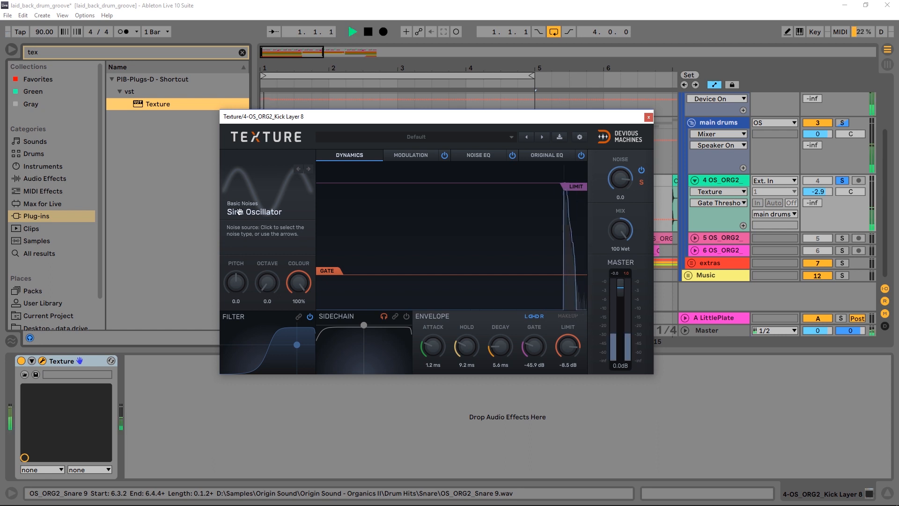
pyautogui.press('space')
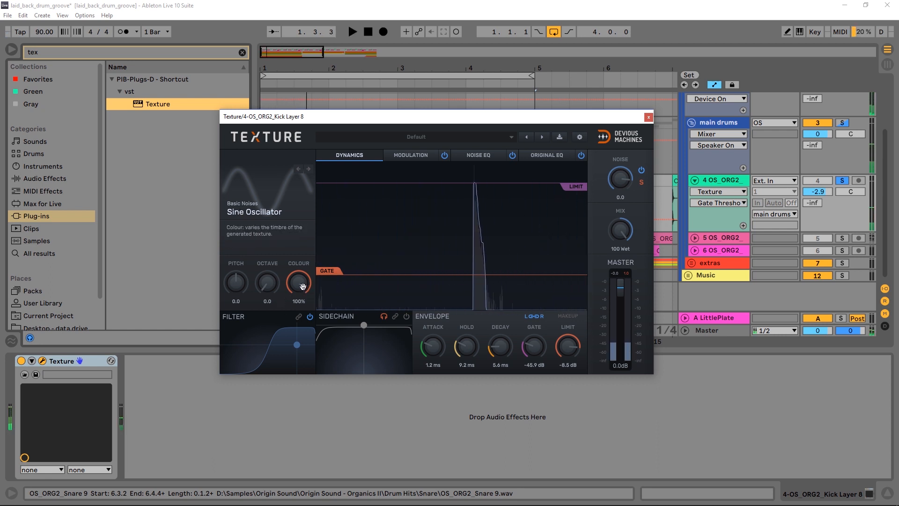
# Set the Sine Oscillator's Colour to 0% and audition the kick
pyautogui.moveTo(305, 291); pyautogui.dragTo(305, 323)
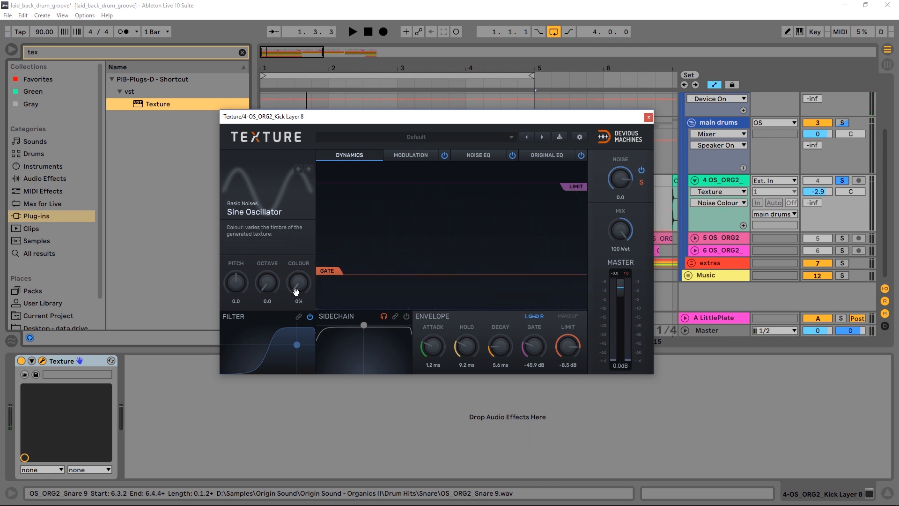
pyautogui.press('space')
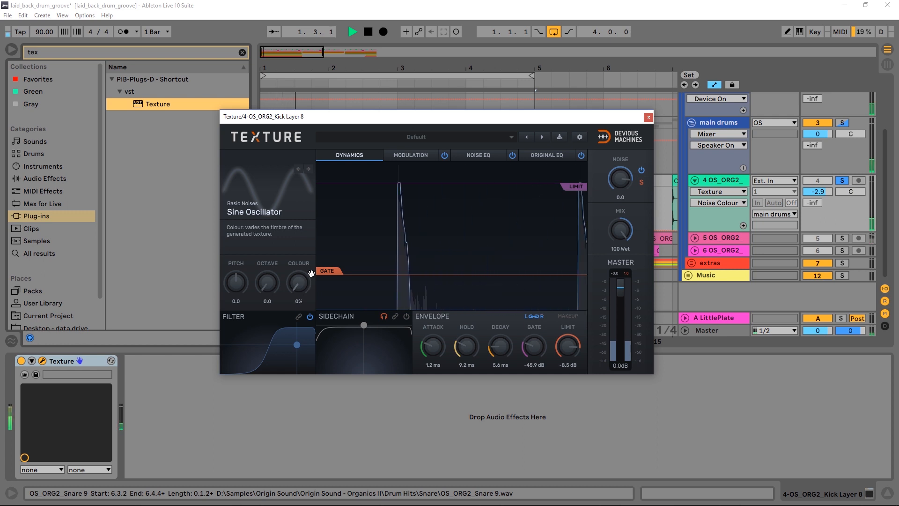
pyautogui.press('space')
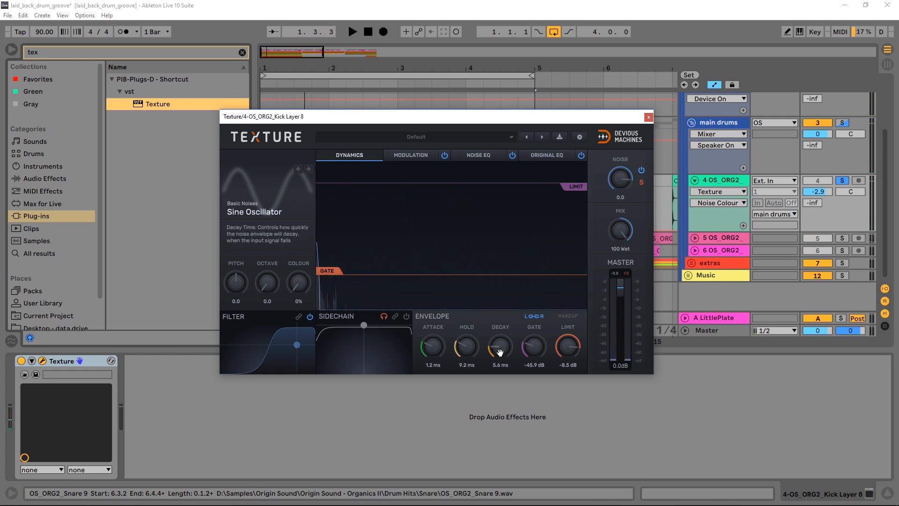
# Set the envelope Decay to 145 ms and audition the kick
pyautogui.moveTo(499, 352)
pyautogui.mouseDown()
pyautogui.moveTo(499, 334)
pyautogui.moveTo(500, 346)
pyautogui.mouseUp()
pyautogui.press('space')
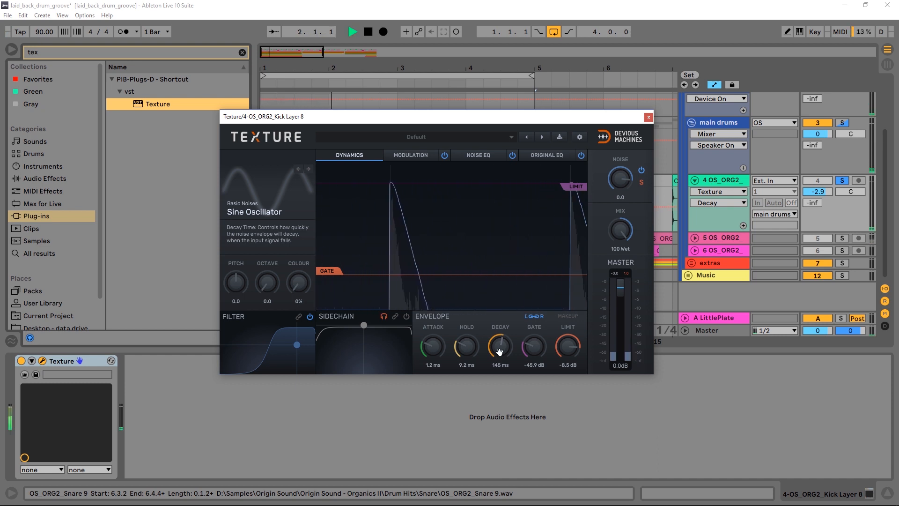
pyautogui.press('space')
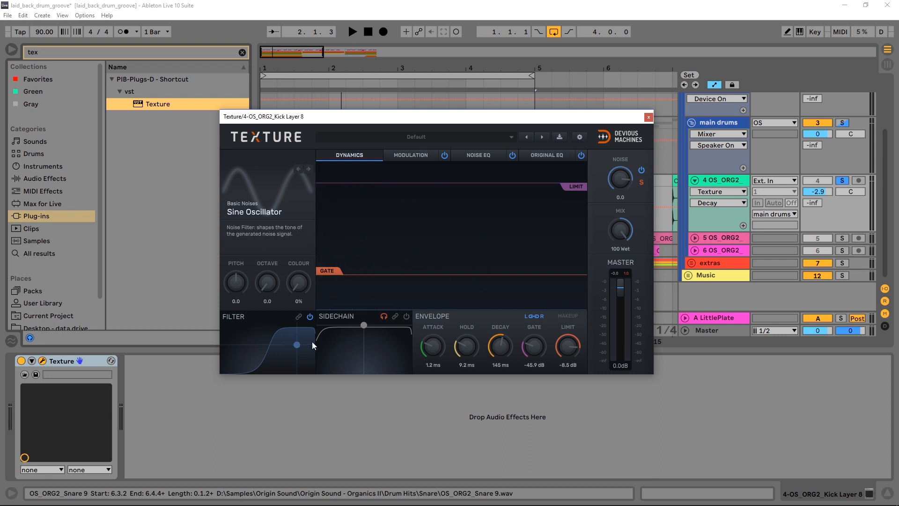
# Move the noise filter to the middle of its range and audition the kick with the filter bypassed
pyautogui.moveTo(298, 346); pyautogui.dragTo(283, 340)
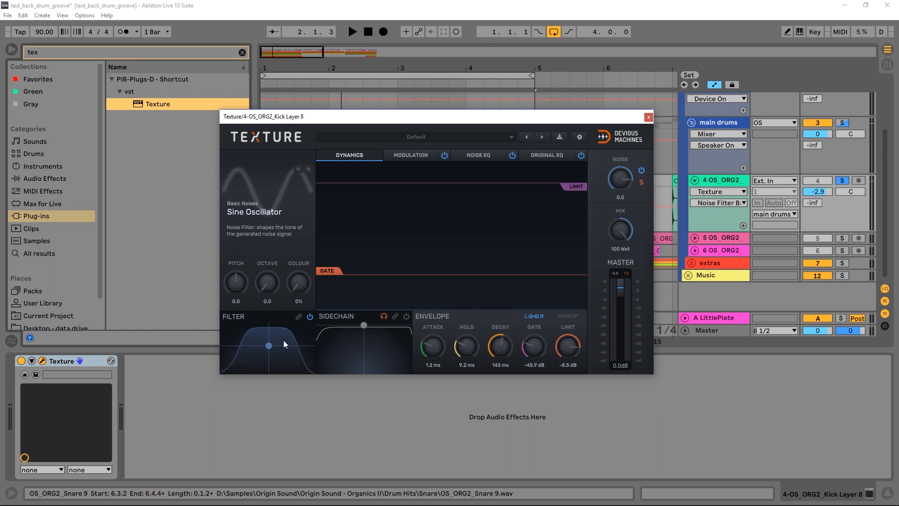
pyautogui.press('space')
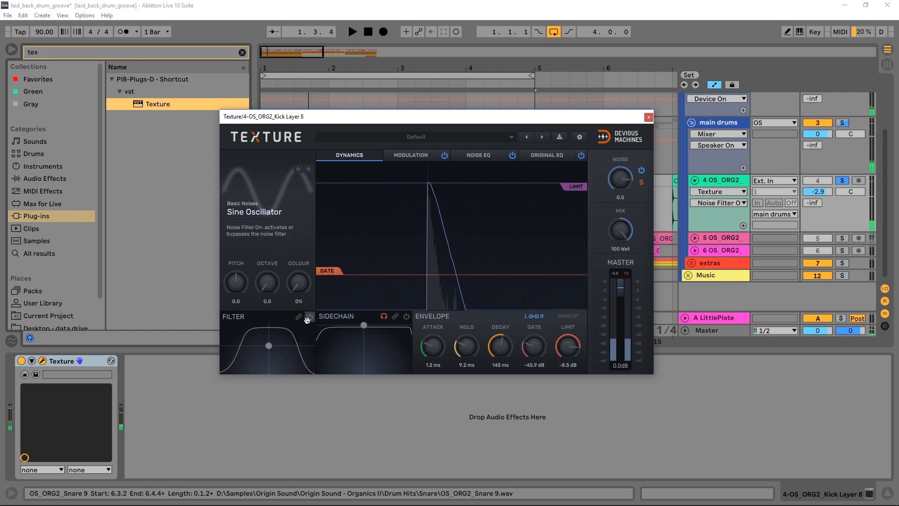
# Enable the noise filter, move it to its lowest frequency and audition the kick
pyautogui.click(310, 317)
pyautogui.moveTo(269, 346)
pyautogui.mouseDown()
pyautogui.moveTo(223, 341)
pyautogui.moveTo(223, 357)
pyautogui.moveTo(223, 345)
pyautogui.mouseUp()
pyautogui.press('space')
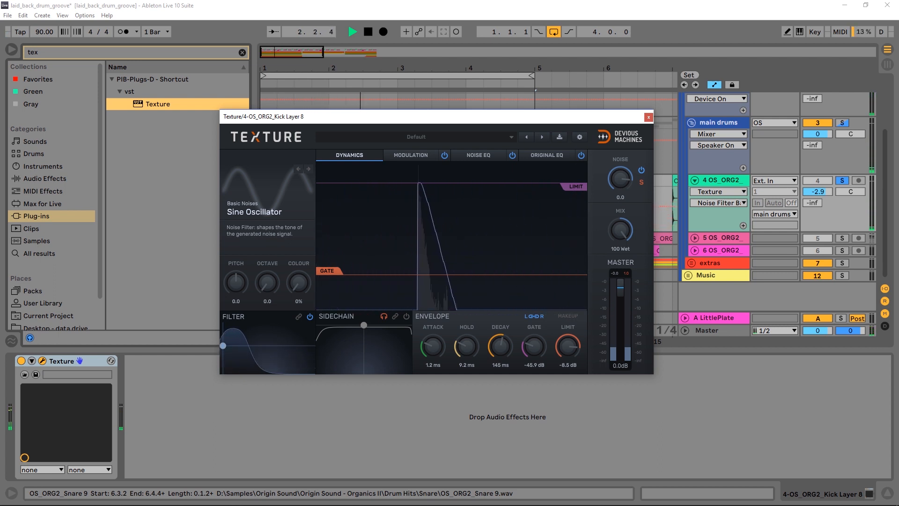
pyautogui.press('space')
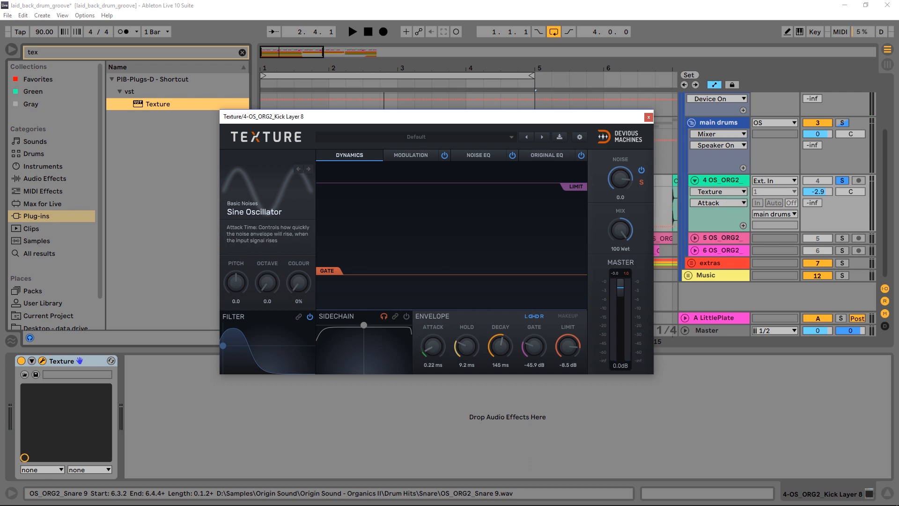
# Audition the kick with the envelope Attack at 0.10 ms and set the Attack to 0.25 ms
pyautogui.moveTo(433, 347); pyautogui.dragTo(438, 353)
pyautogui.press('space')
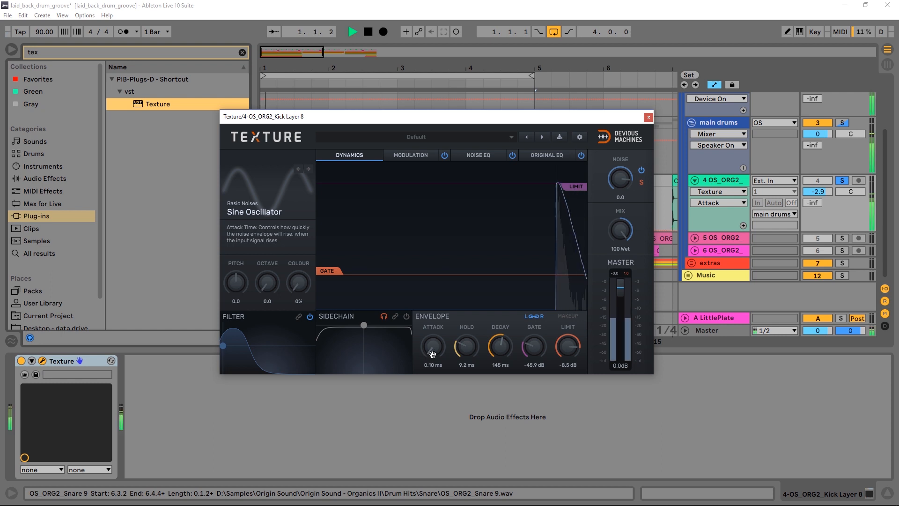
pyautogui.press('space')
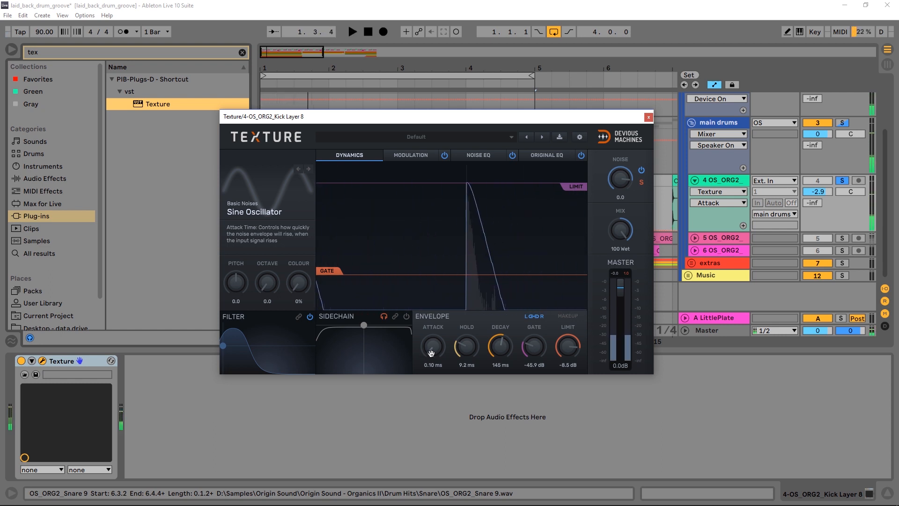
pyautogui.moveTo(431, 352); pyautogui.dragTo(431, 347)
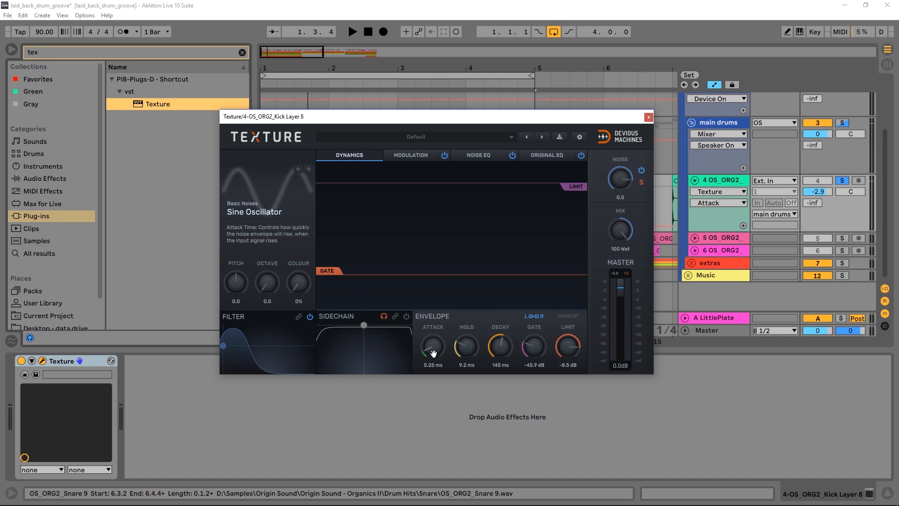
# Try the envelope Hold at 19 ms and at an exaggerated 1.26 s while auditioning the kick
pyautogui.moveTo(467, 346); pyautogui.dragTo(466, 341)
pyautogui.press('space')
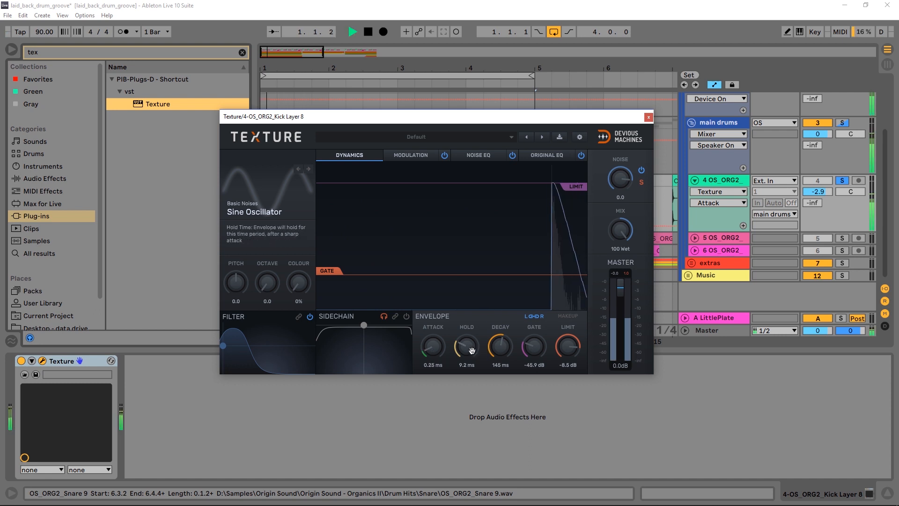
pyautogui.press('space')
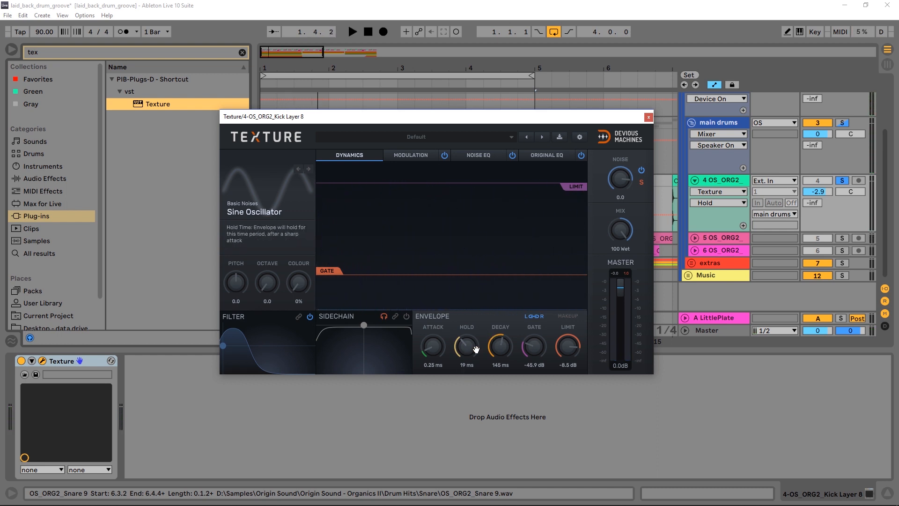
pyautogui.moveTo(467, 352); pyautogui.dragTo(467, 328)
pyautogui.press('space')
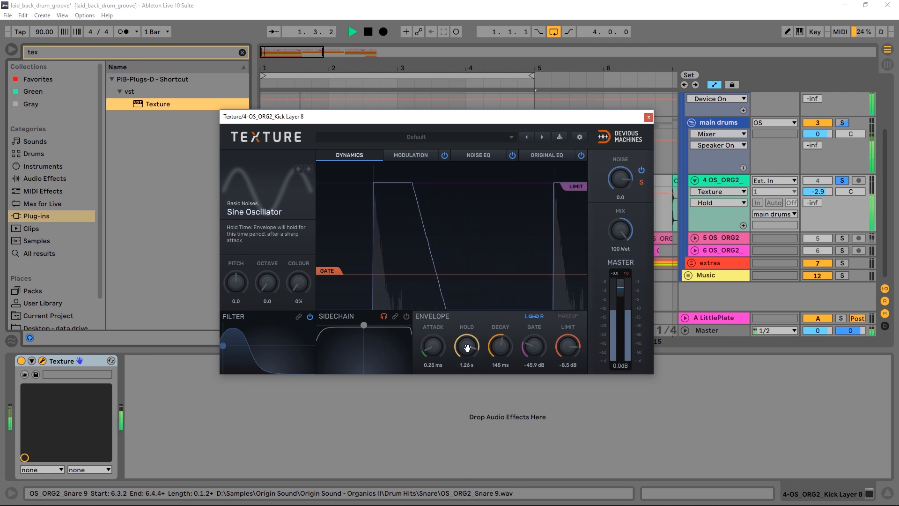
pyautogui.press('space')
# Set the envelope Hold to 74 ms, Decay to 385 ms and the Noise level to 12.0, and audition the kick
pyautogui.moveTo(466, 346); pyautogui.dragTo(467, 375)
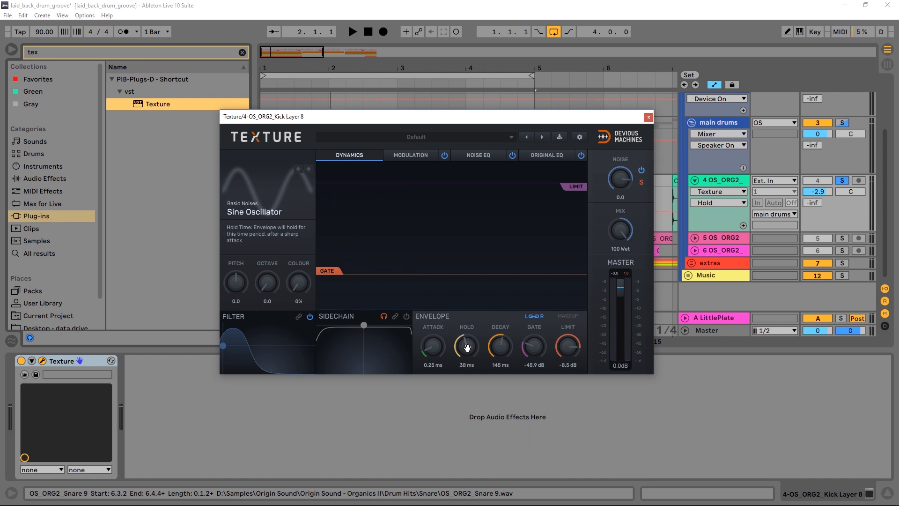
pyautogui.press('space')
pyautogui.moveTo(467, 347); pyautogui.dragTo(493, 352)
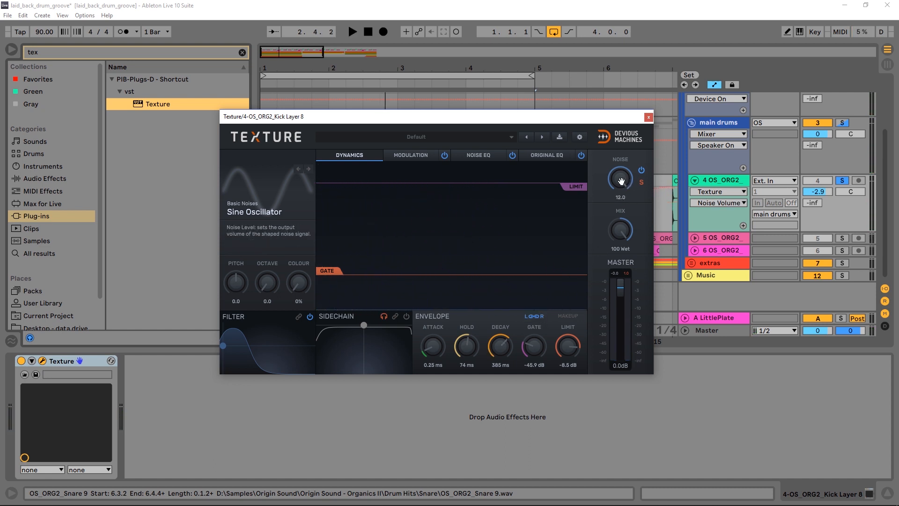
pyautogui.press('space')
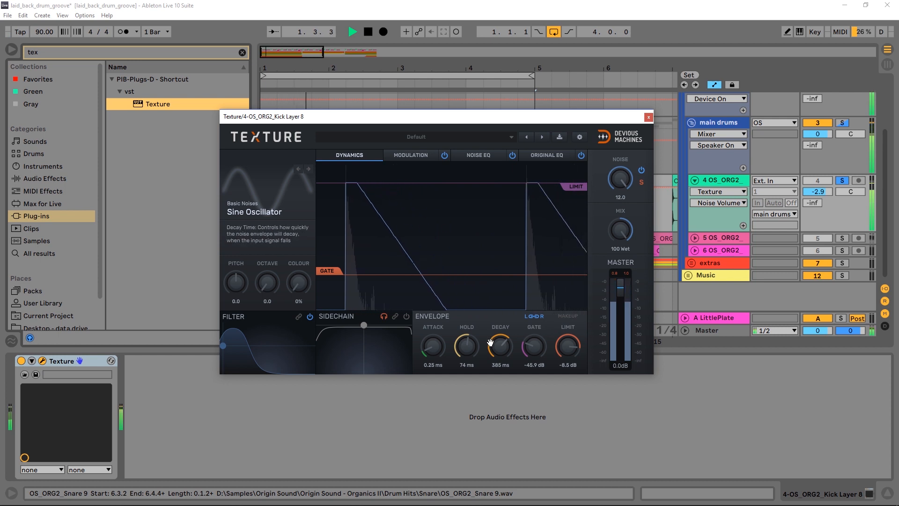
# Refine the envelope during playback to a Decay of 280 ms, a Hold of 22 ms and an Attack of 0.16 ms
pyautogui.moveTo(490, 342); pyautogui.dragTo(500, 359)
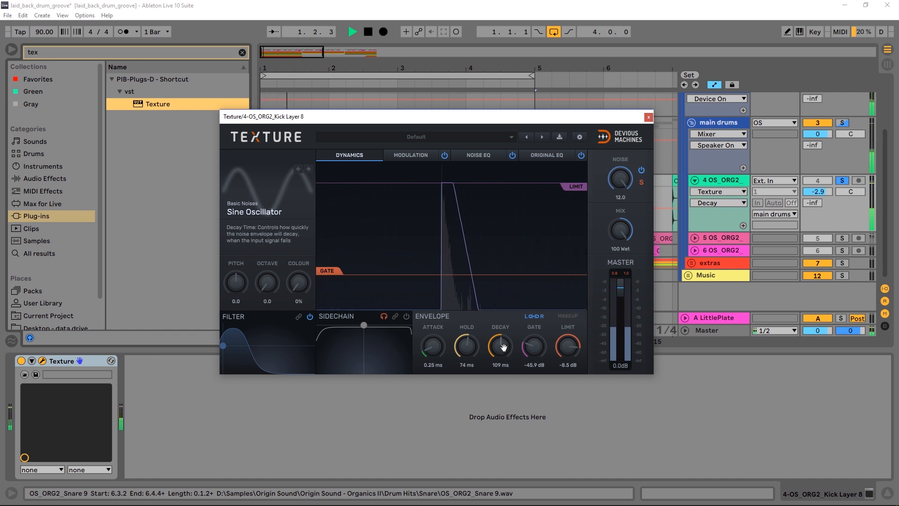
pyautogui.scroll(5, 503, 346)
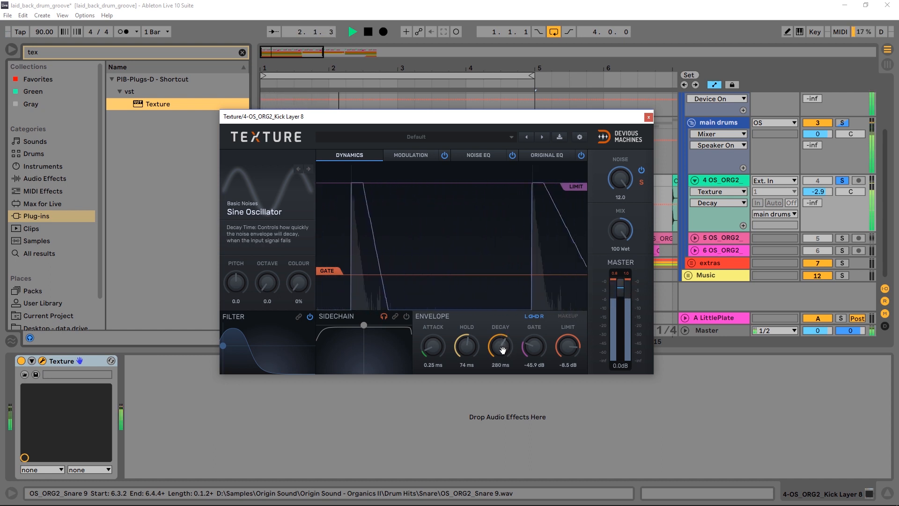
pyautogui.scroll(-5, 467, 347)
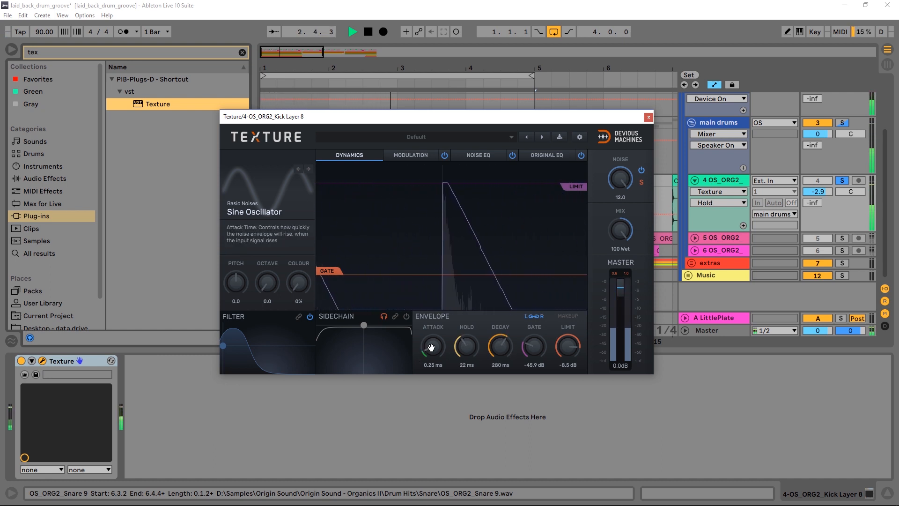
pyautogui.scroll(-2, 431, 347)
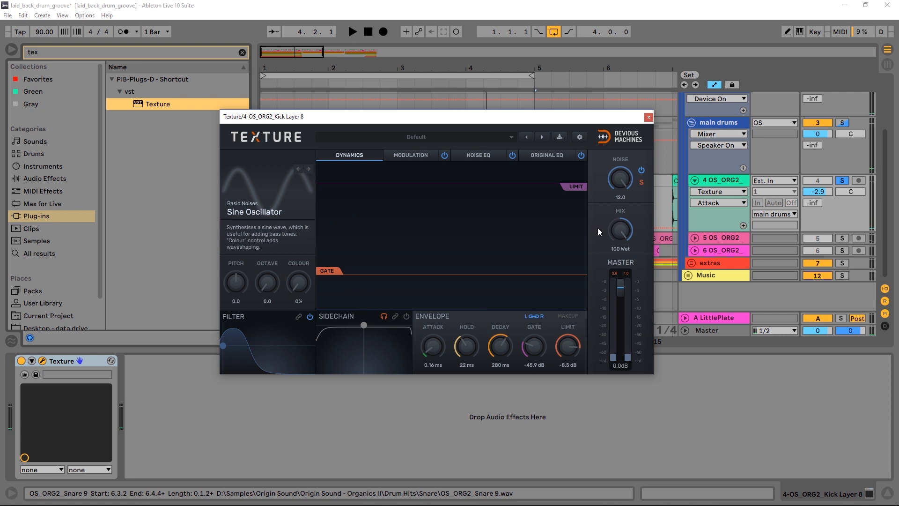
pyautogui.scroll(-2, 620, 229)
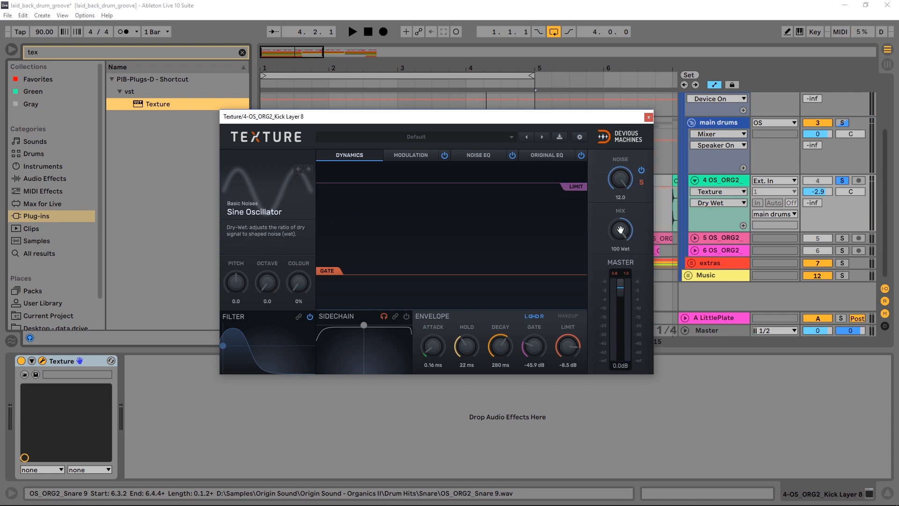
# Set the Mix to 51 Wet during playback and compare the kick with the noise signal muted and enabled
pyautogui.press('space')
pyautogui.scroll(-12, 620, 230)
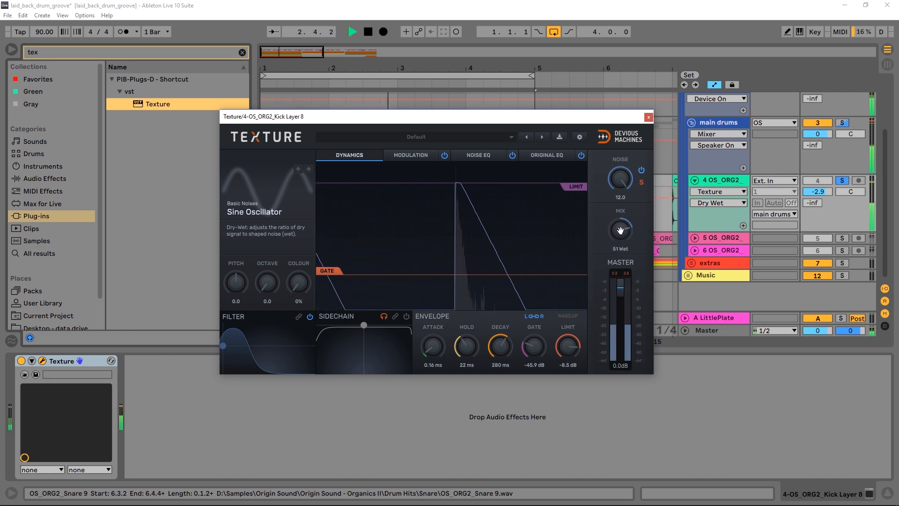
pyautogui.click(641, 170)
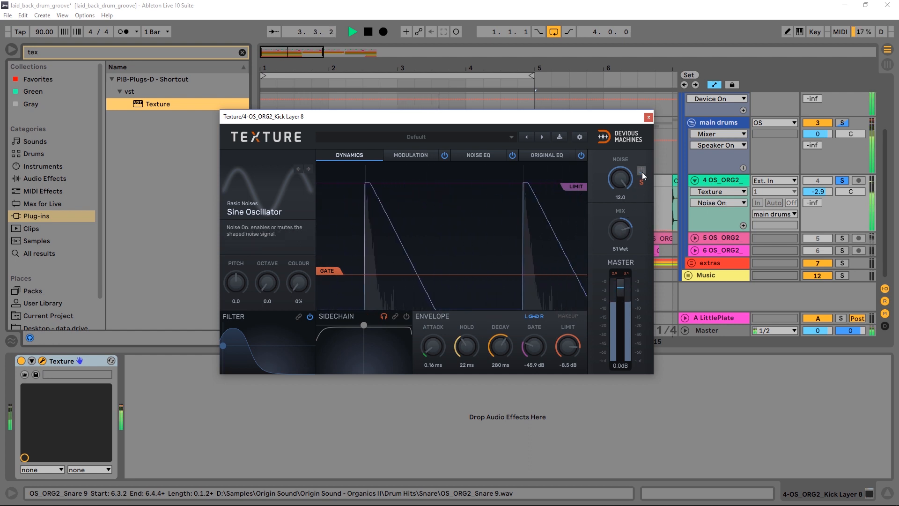
pyautogui.click(641, 170)
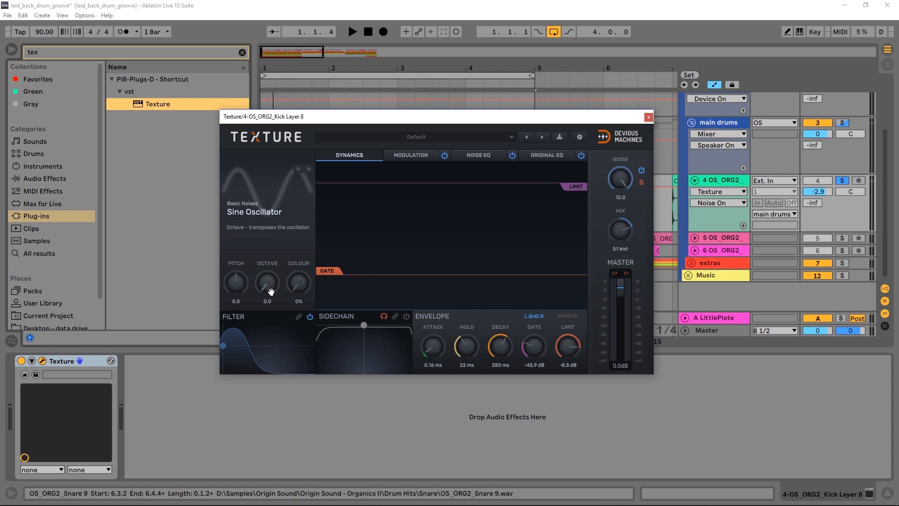
# Try the Sine Oscillator's Octave control while auditioning the kick, leaving it at 0.0
pyautogui.press('space')
pyautogui.moveTo(269, 289)
pyautogui.mouseDown()
pyautogui.moveTo(269, 276)
pyautogui.moveTo(269, 292)
pyautogui.mouseUp()
pyautogui.press('space')
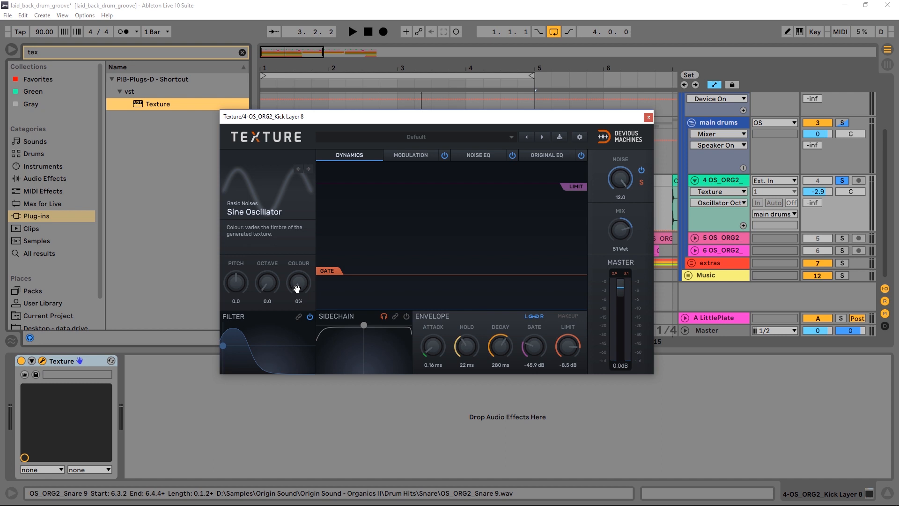
# Set the Sine Oscillator's Colour to 28% while auditioning the kick
pyautogui.press('space')
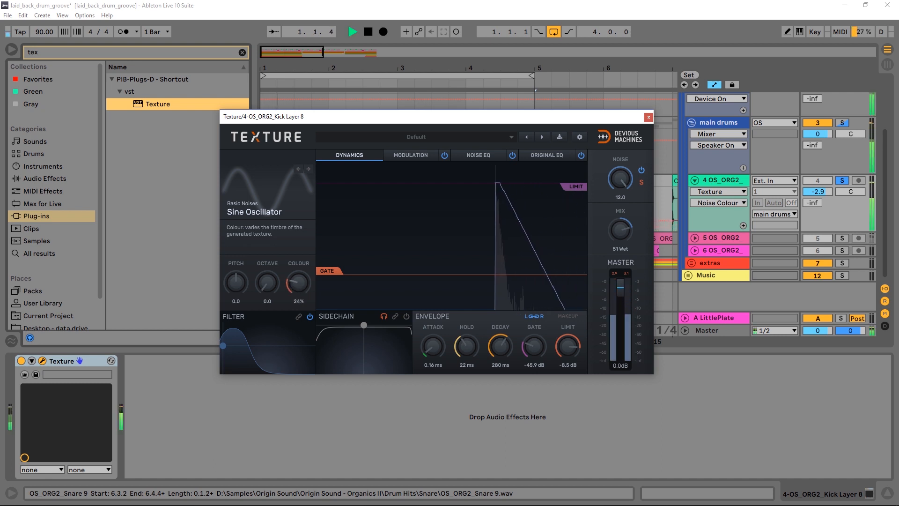
pyautogui.moveTo(297, 289); pyautogui.dragTo(295, 286)
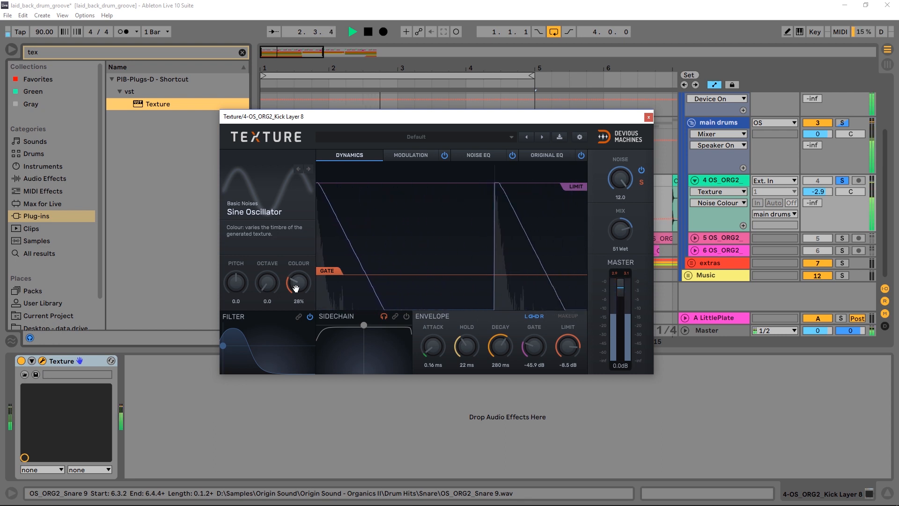
pyautogui.press('space')
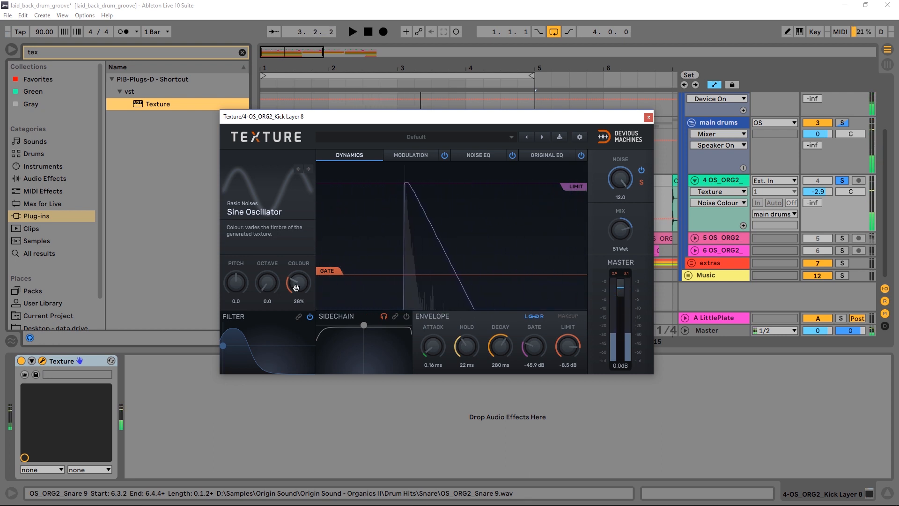
# Add a Peaking boost of 5.4 dB at about 71 Hz to the noise EQ's first band and audition the kick
pyautogui.click(406, 155)
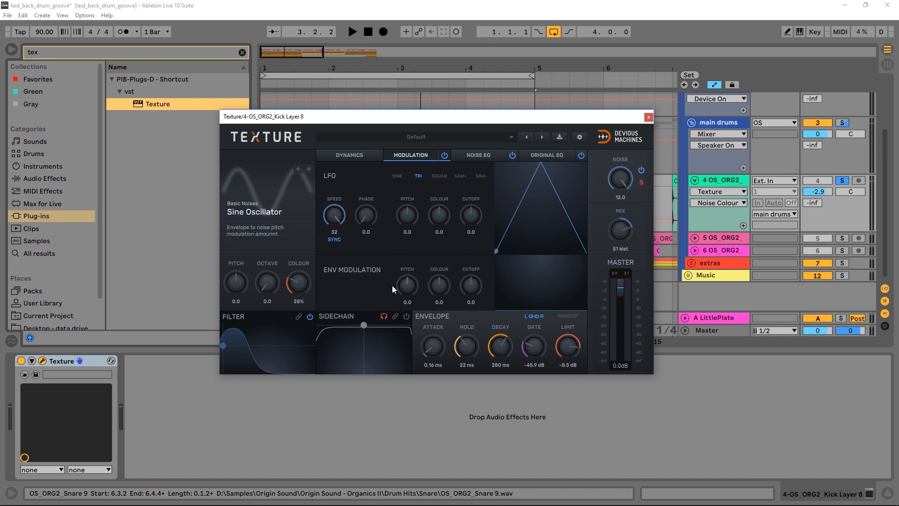
pyautogui.click(467, 156)
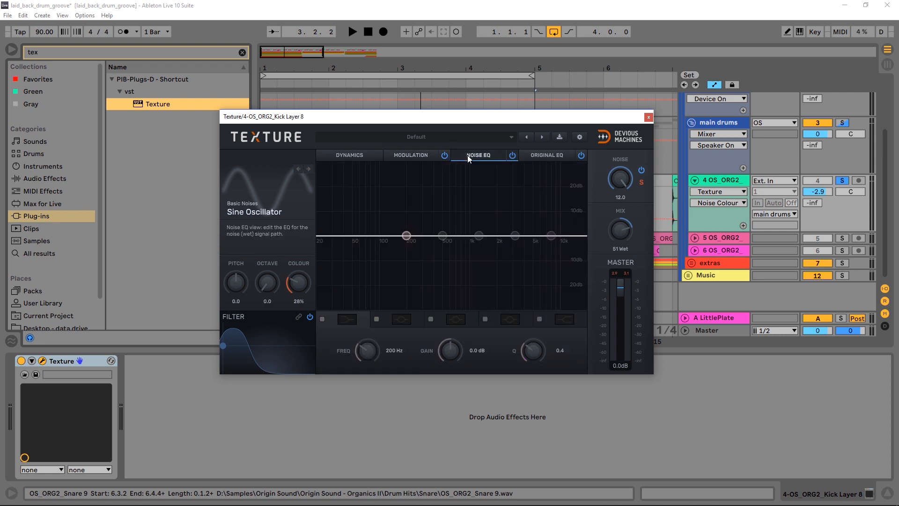
pyautogui.moveTo(406, 235); pyautogui.dragTo(388, 224)
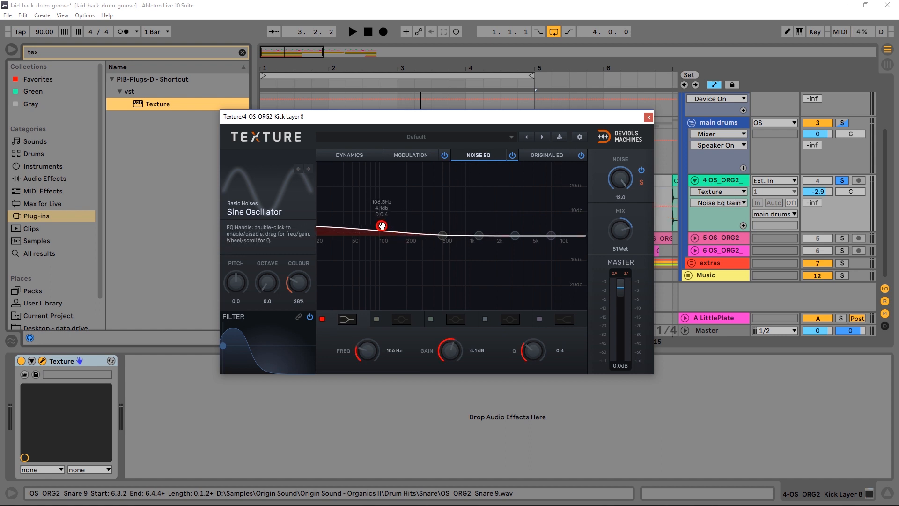
pyautogui.click(347, 319)
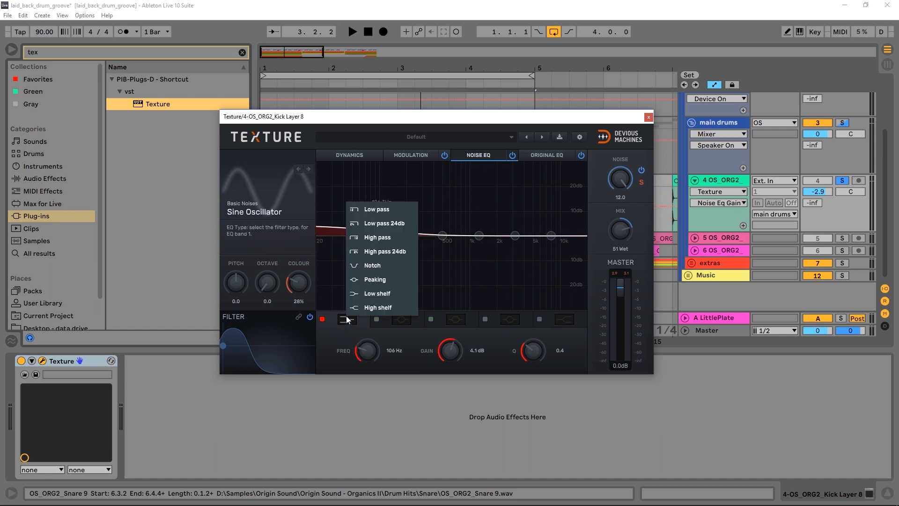
pyautogui.click(375, 279)
pyautogui.moveTo(379, 228)
pyautogui.mouseDown()
pyautogui.moveTo(355, 225)
pyautogui.moveTo(366, 222)
pyautogui.mouseUp()
pyautogui.press('space')
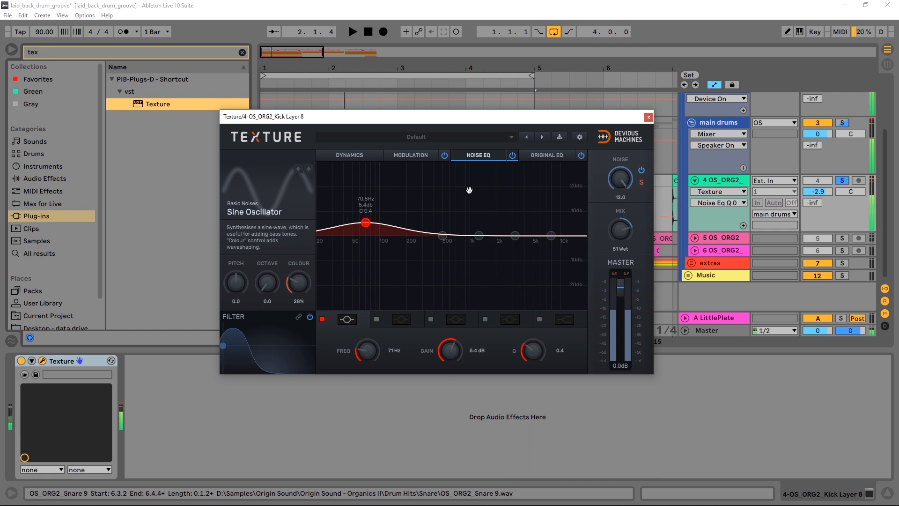
pyautogui.press('space')
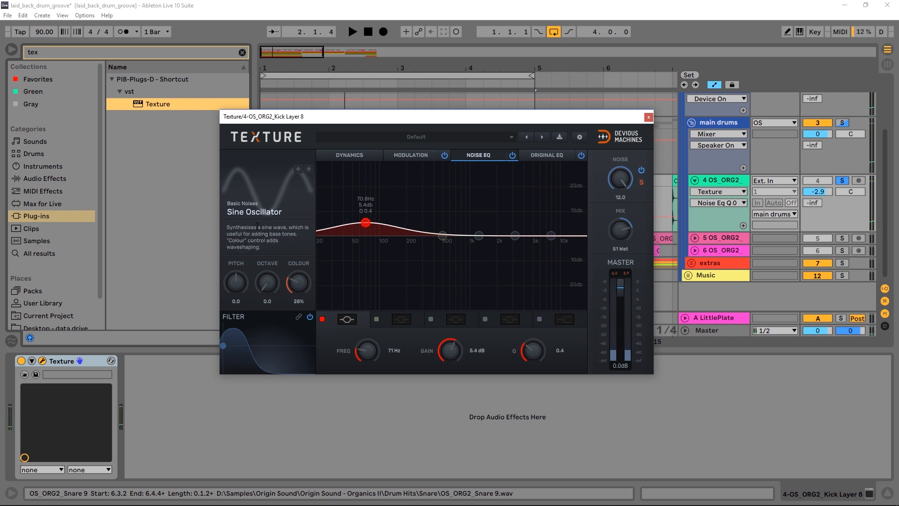
# Check the original signal's EQ and raise the noise filter slightly above its lowest frequency
pyautogui.click(546, 155)
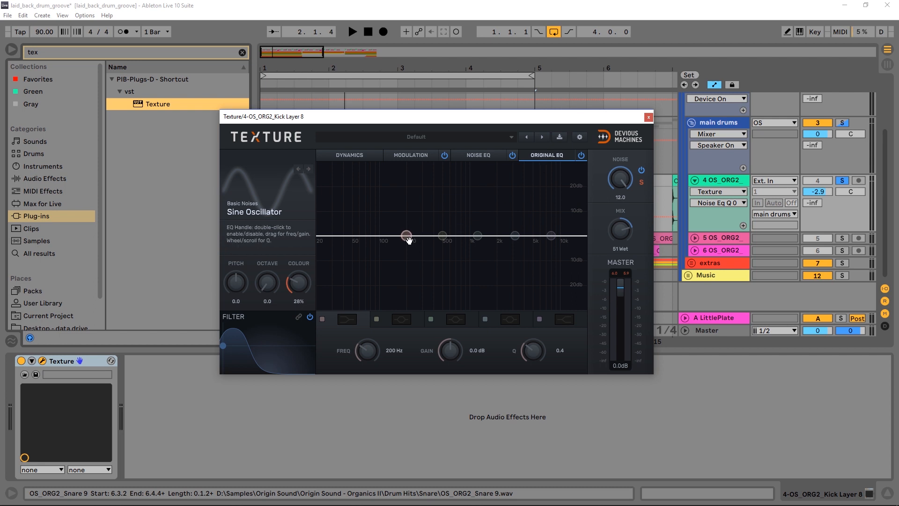
pyautogui.click(479, 156)
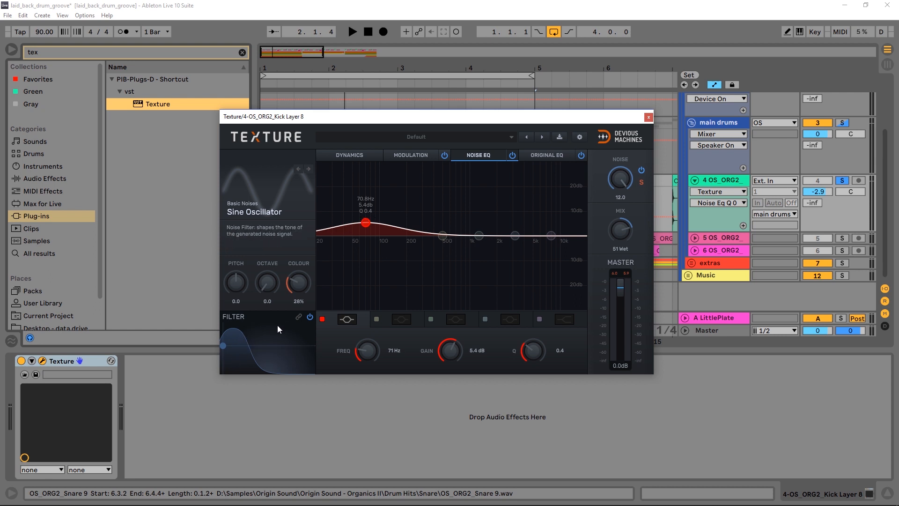
pyautogui.moveTo(223, 345); pyautogui.dragTo(232, 348)
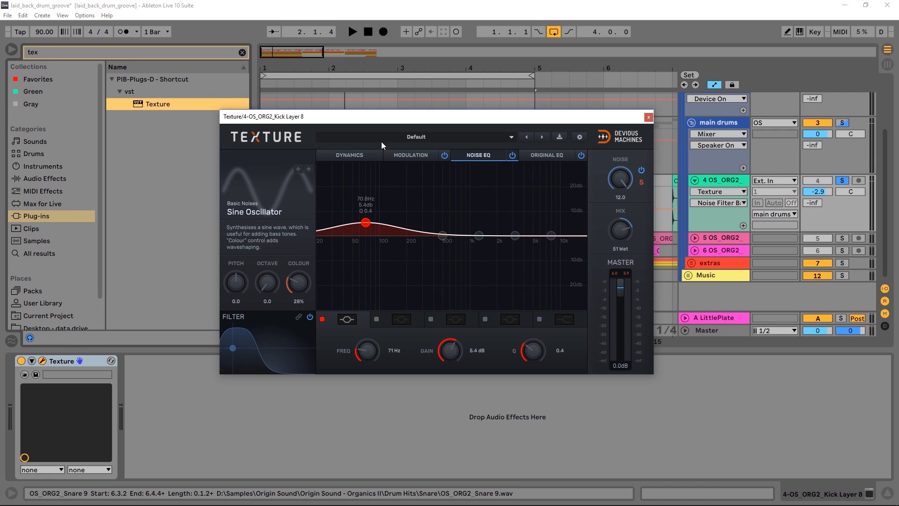
# Change the original signal EQ's first band to a High pass filter at about 135 Hz
pyautogui.click(346, 155)
pyautogui.click(409, 159)
pyautogui.click(480, 157)
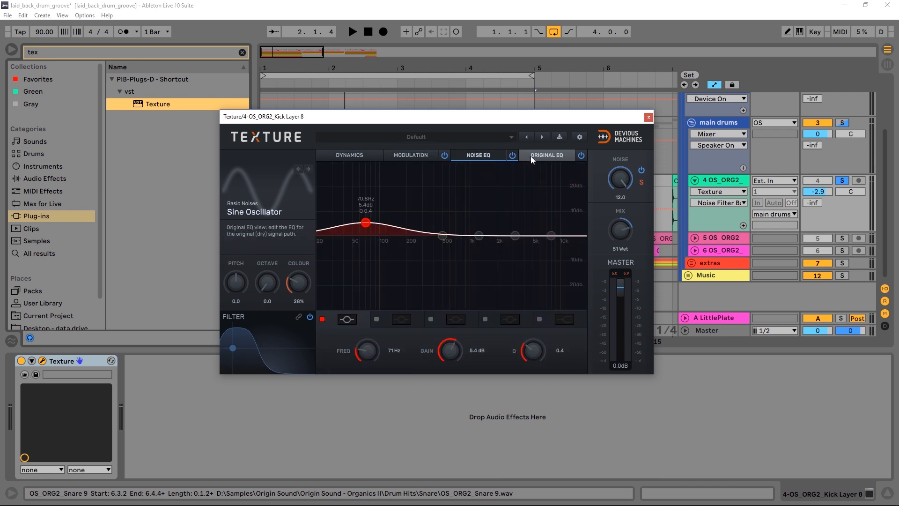
pyautogui.click(530, 156)
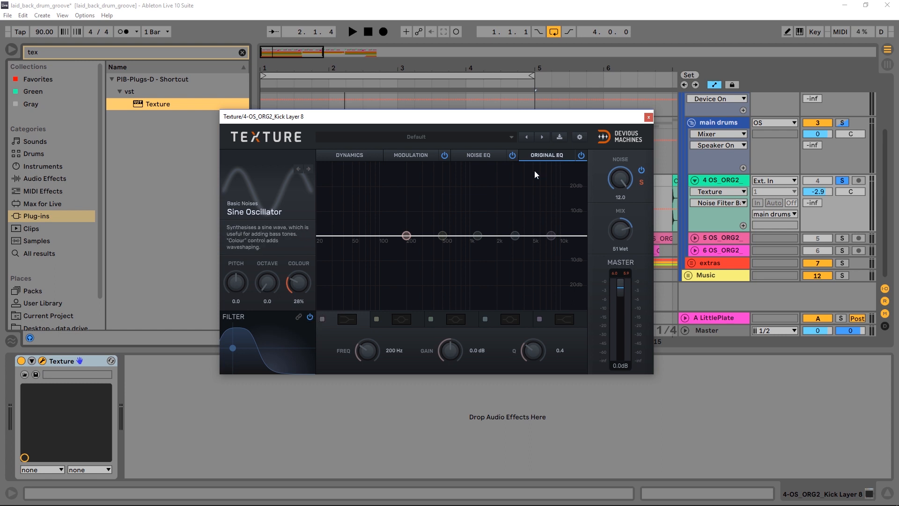
pyautogui.click(348, 320)
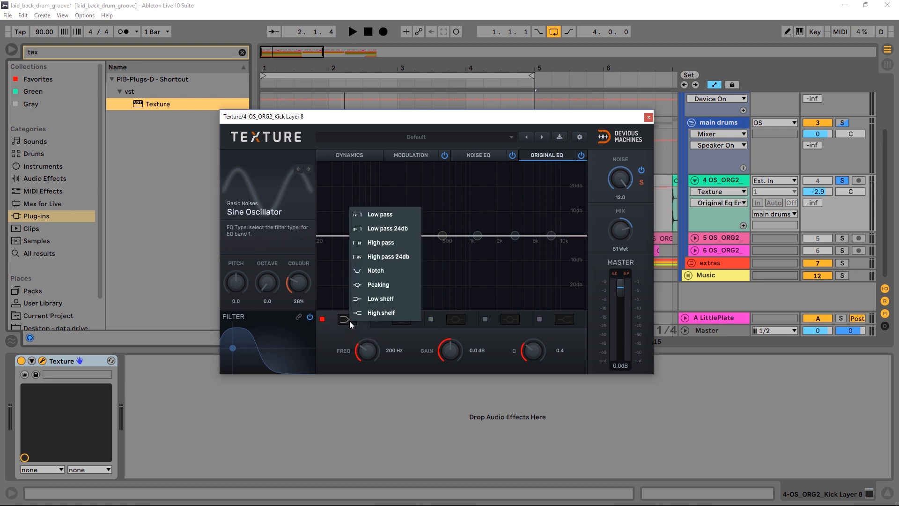
pyautogui.click(386, 243)
pyautogui.moveTo(404, 295); pyautogui.dragTo(390, 293)
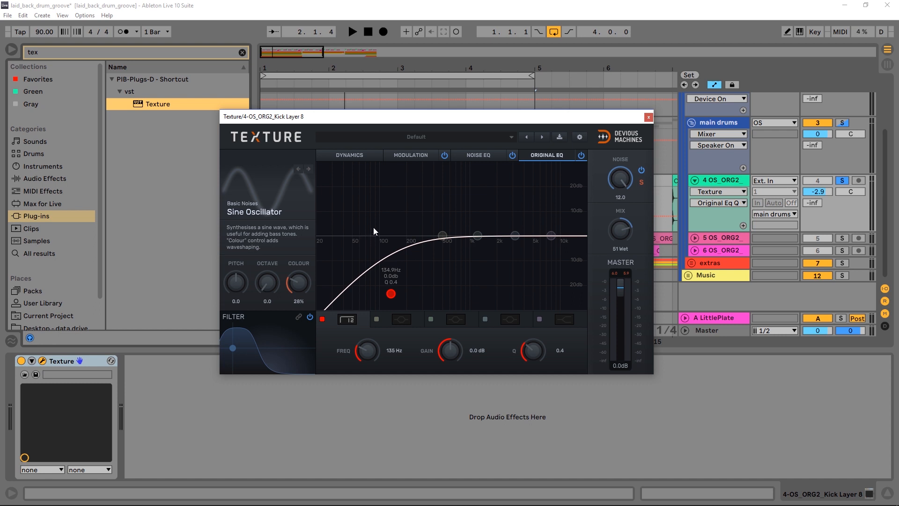
# While auditioning the kick, set Mix to 100 Dry and move the original EQ's high pass to about 102 Hz with Q 0.8
pyautogui.press('space')
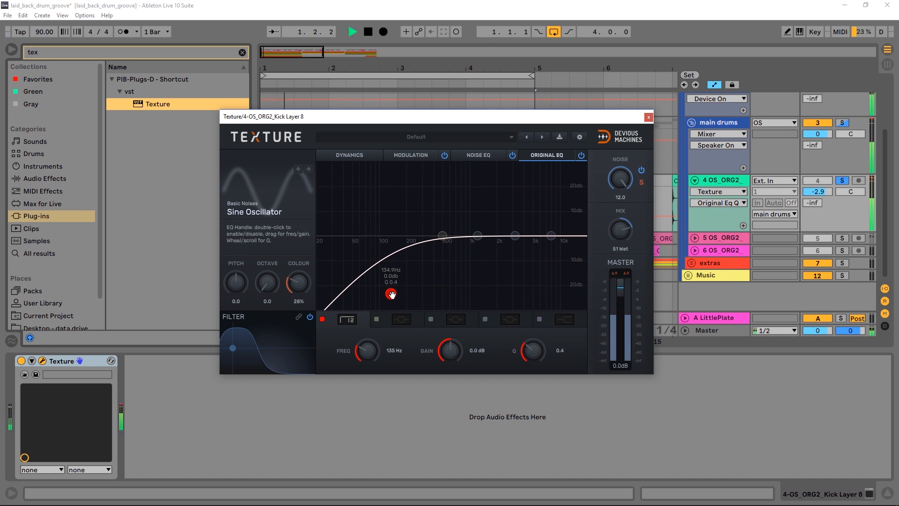
pyautogui.moveTo(391, 294)
pyautogui.mouseDown()
pyautogui.moveTo(327, 293)
pyautogui.moveTo(400, 287)
pyautogui.mouseUp()
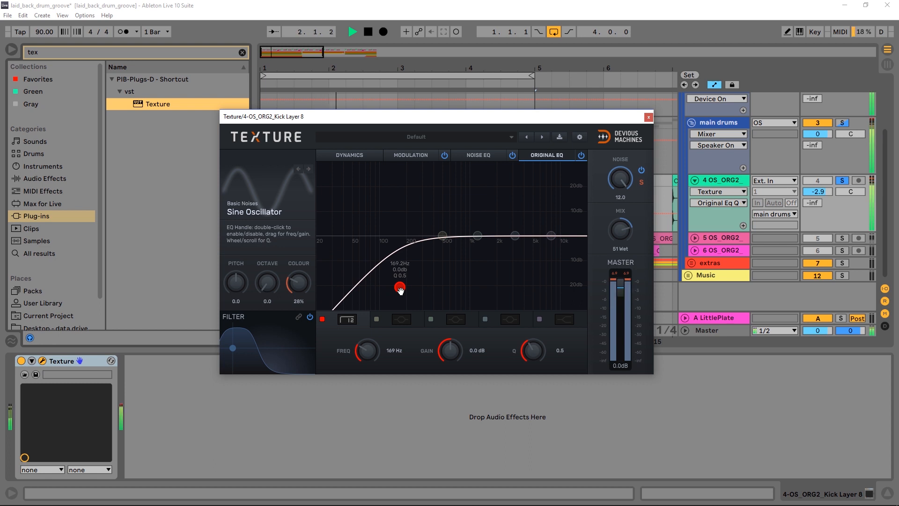
pyautogui.moveTo(623, 233); pyautogui.dragTo(619, 290)
pyautogui.moveTo(400, 287); pyautogui.dragTo(380, 275)
pyautogui.scroll(1, 430, 286)
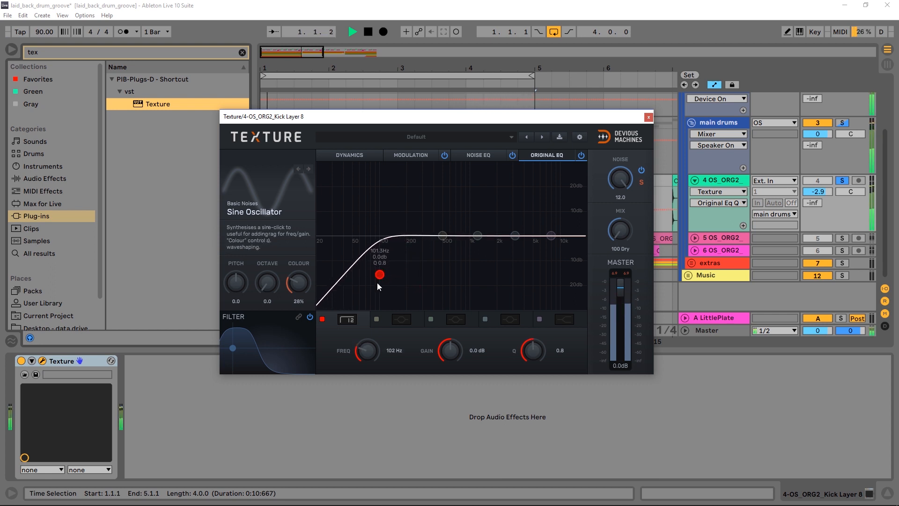
# Switch the original EQ's first band to High pass 24db at about 80 Hz, Q 0.7, and set Mix to 15 Dry
pyautogui.click(347, 320)
pyautogui.click(372, 256)
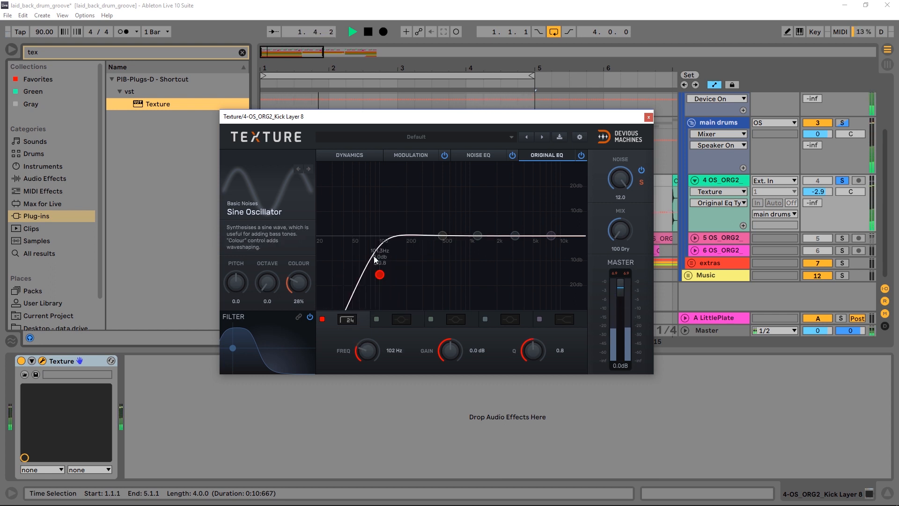
pyautogui.moveTo(371, 278); pyautogui.dragTo(369, 277)
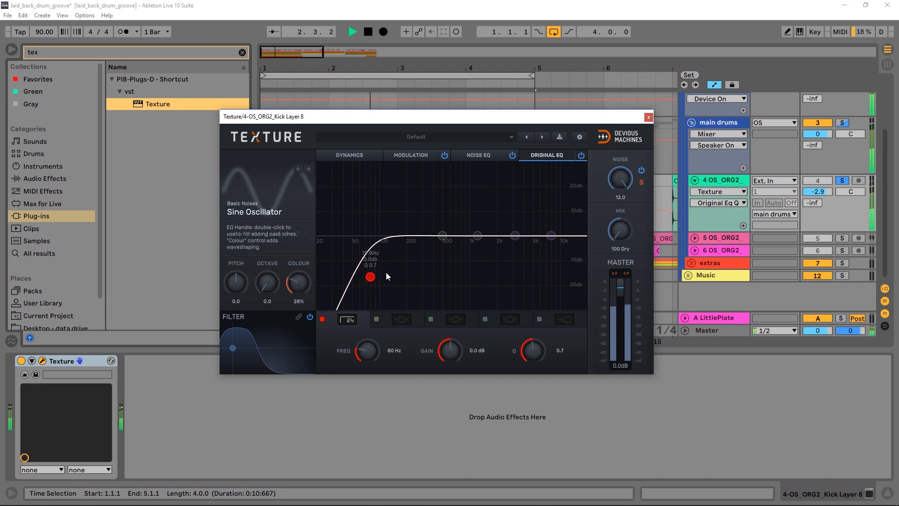
pyautogui.moveTo(620, 229); pyautogui.dragTo(620, 220)
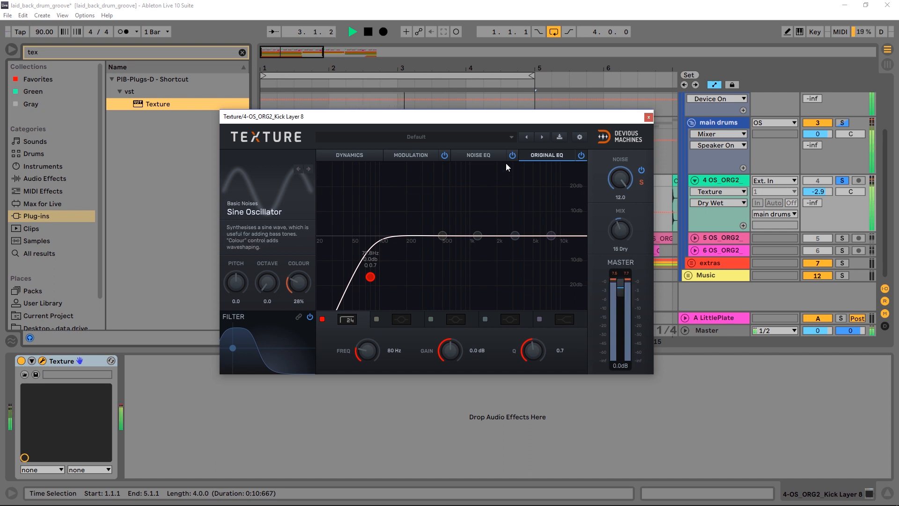
# Set the noise EQ's first band to 2.6 dB at about 65 Hz with Q 0.5, and close the plug-in window
pyautogui.click(482, 156)
pyautogui.moveTo(364, 224); pyautogui.dragTo(361, 230)
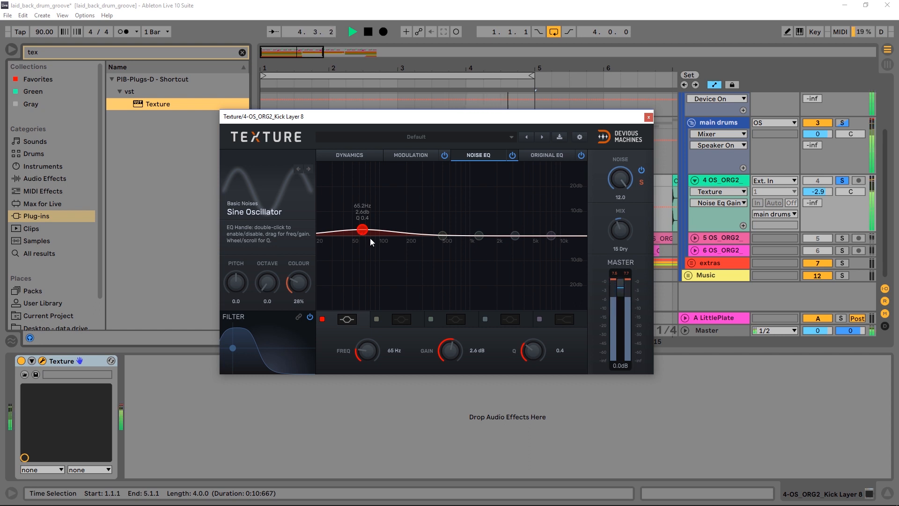
pyautogui.moveTo(533, 350)
pyautogui.mouseDown()
pyautogui.moveTo(533, 375)
pyautogui.moveTo(533, 363)
pyautogui.mouseUp()
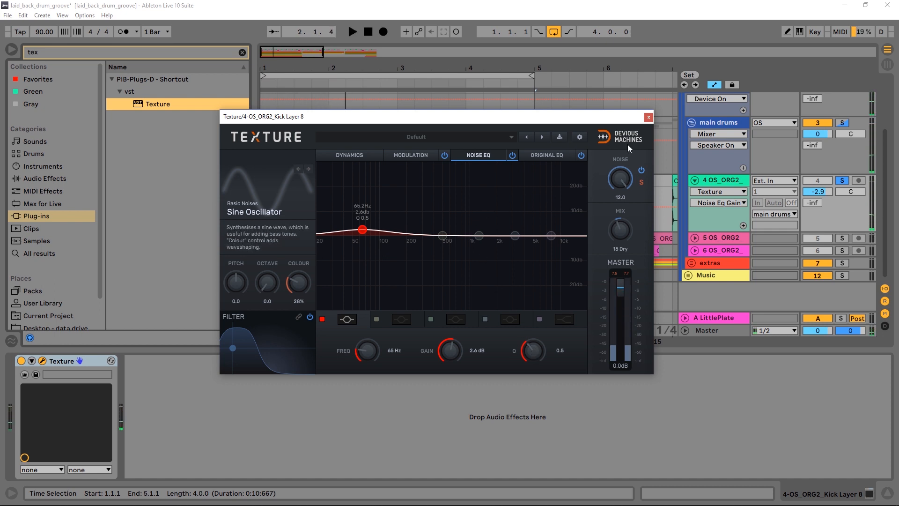
pyautogui.moveTo(632, 123); pyautogui.dragTo(563, 103)
pyautogui.click(604, 104)
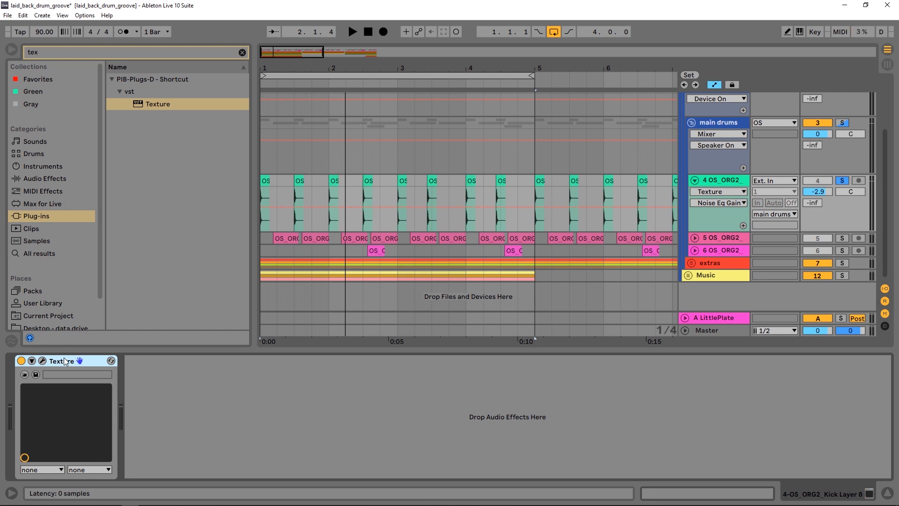
# Group Texture into an Audio Effect Rack, show its chain list and add a second chain containing another Texture
pyautogui.hotkey('ctrl', 'g')
pyautogui.click(22, 384)
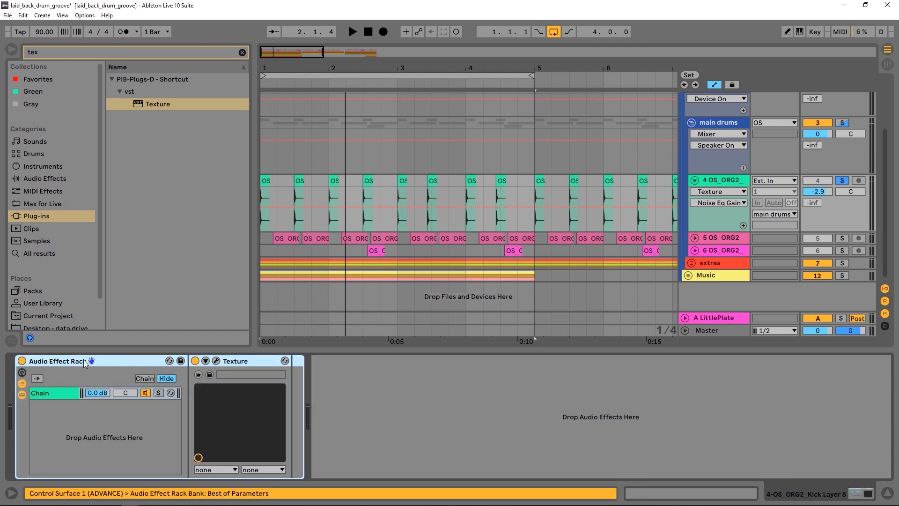
pyautogui.click(52, 421)
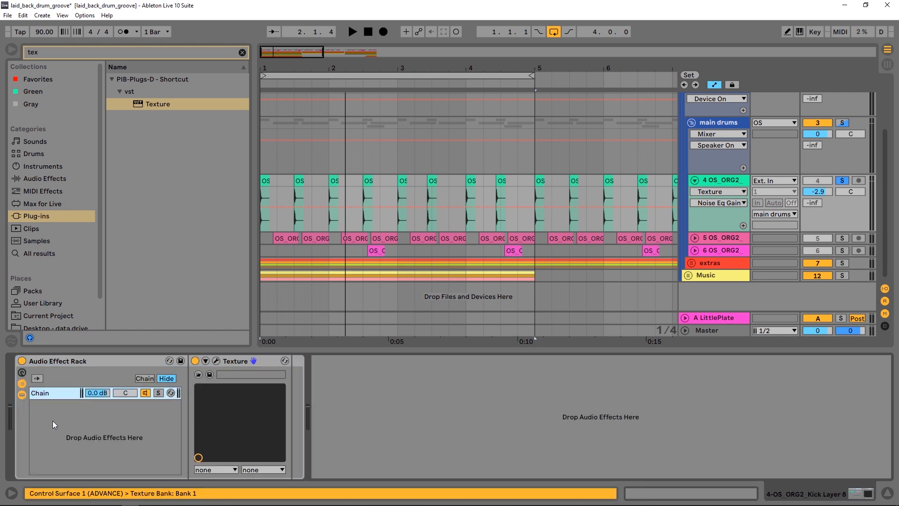
pyautogui.moveTo(143, 102); pyautogui.dragTo(74, 430)
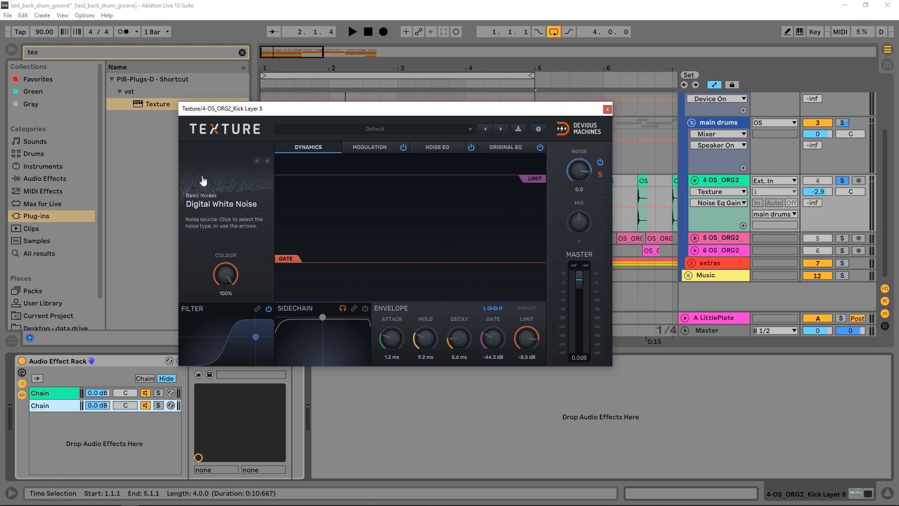
# Set the second Texture's Mix to 100 Wet, shift its noise filter down to a mid-range band, and set Noise to -7.2 during playback
pyautogui.moveTo(585, 229); pyautogui.dragTo(585, 218)
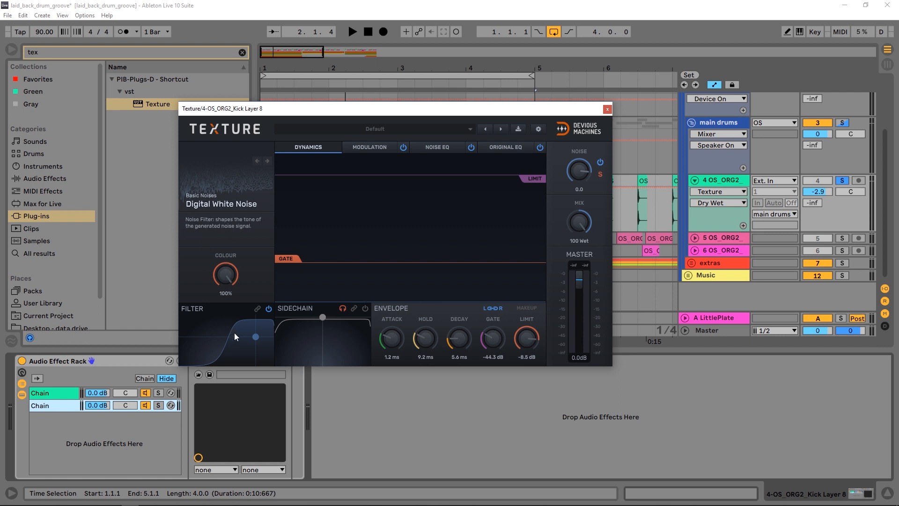
pyautogui.moveTo(256, 338); pyautogui.dragTo(239, 344)
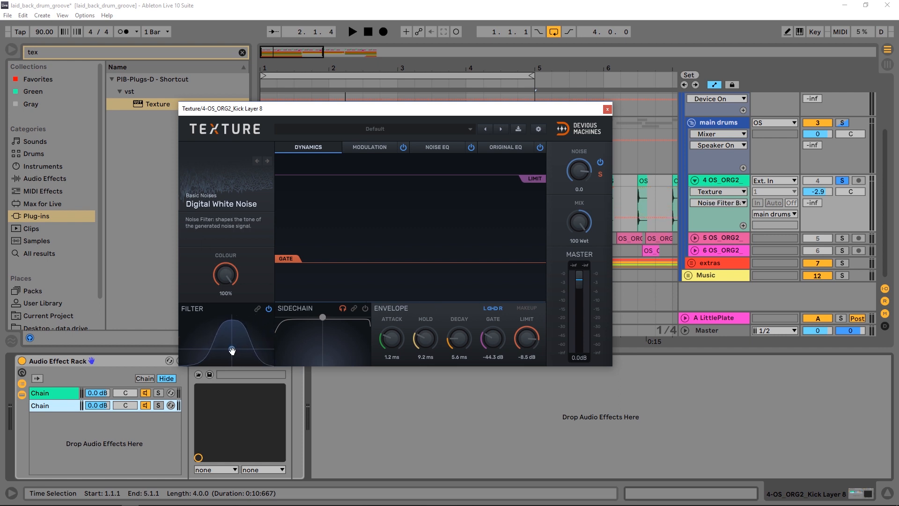
pyautogui.press('space')
pyautogui.moveTo(579, 171); pyautogui.dragTo(580, 178)
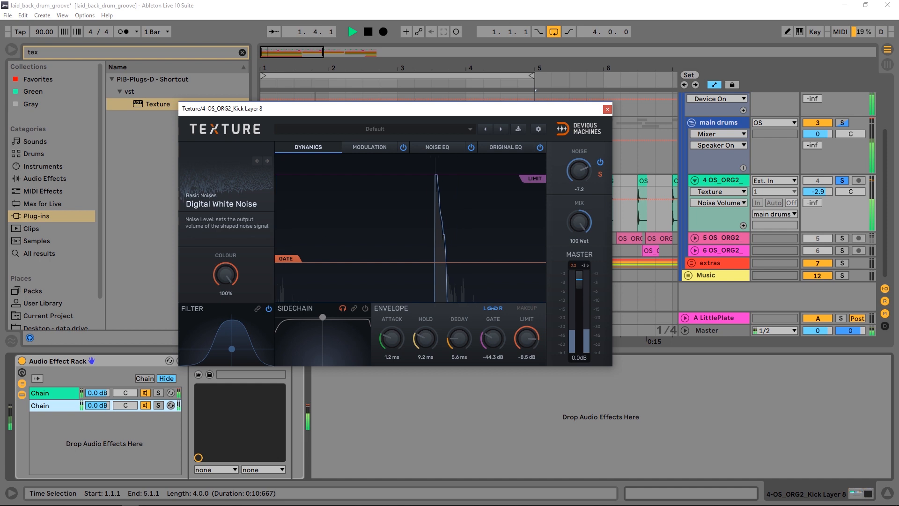
# Compare the kick with the second Texture's shaped noise switched off and back on during playback
pyautogui.press('space')
pyautogui.click(600, 163)
pyautogui.press('space')
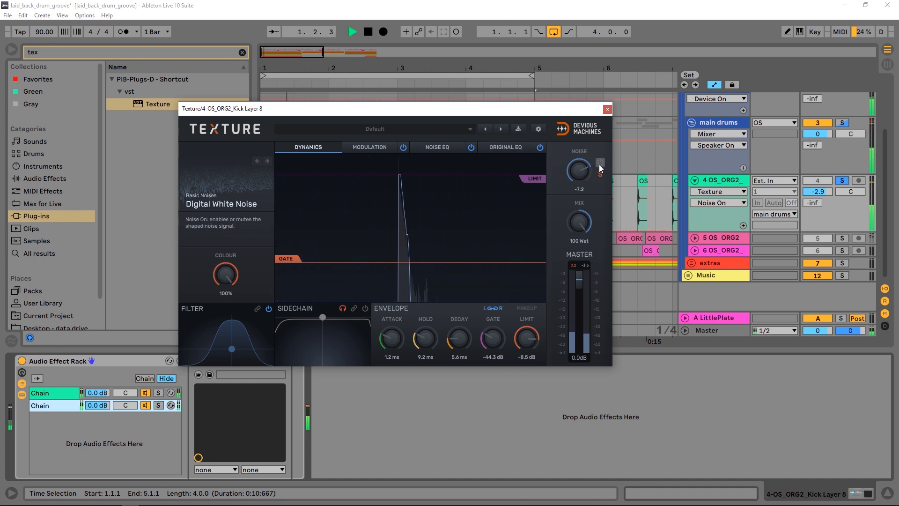
pyautogui.click(600, 163)
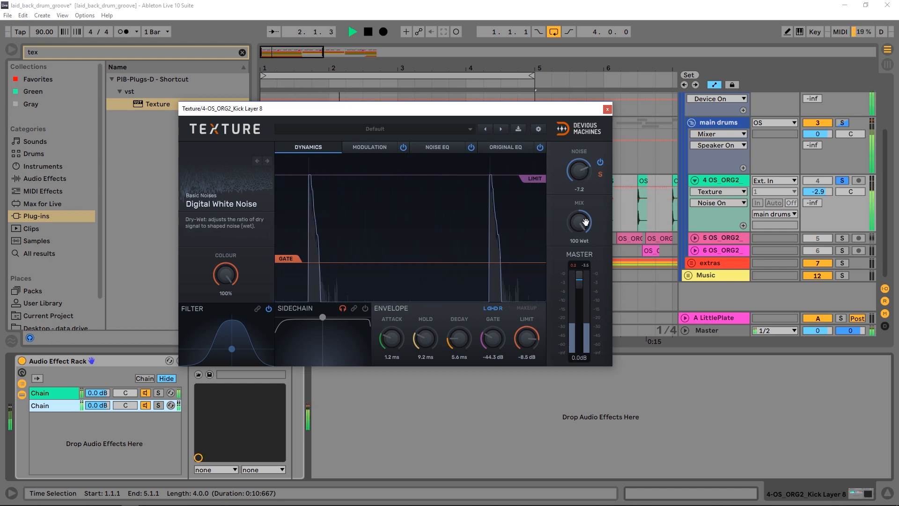
pyautogui.press('space')
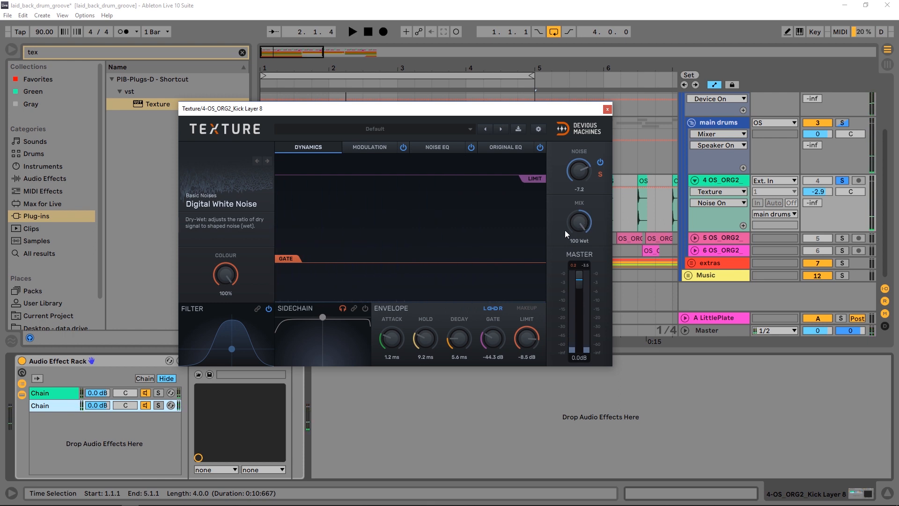
# Mute the rack's first chain to audition the white noise chain on its own, and close the plug-in window
pyautogui.click(109, 409)
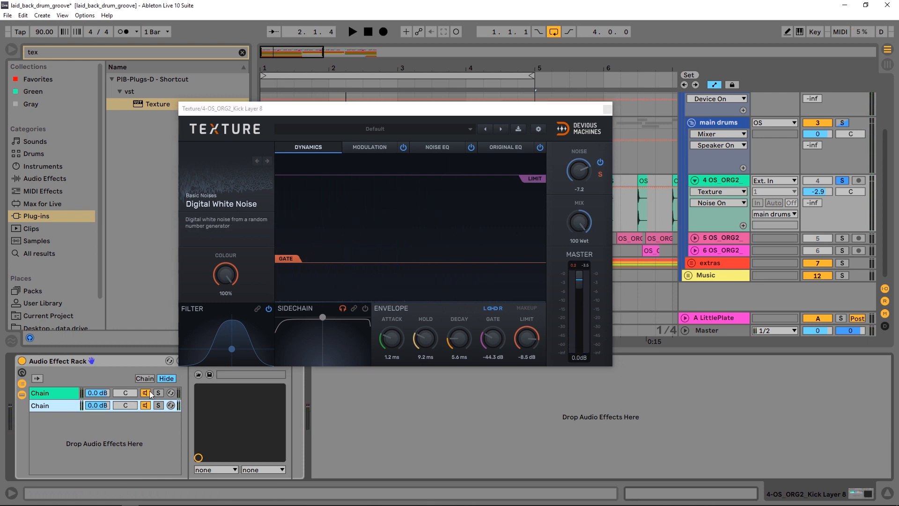
pyautogui.press('space')
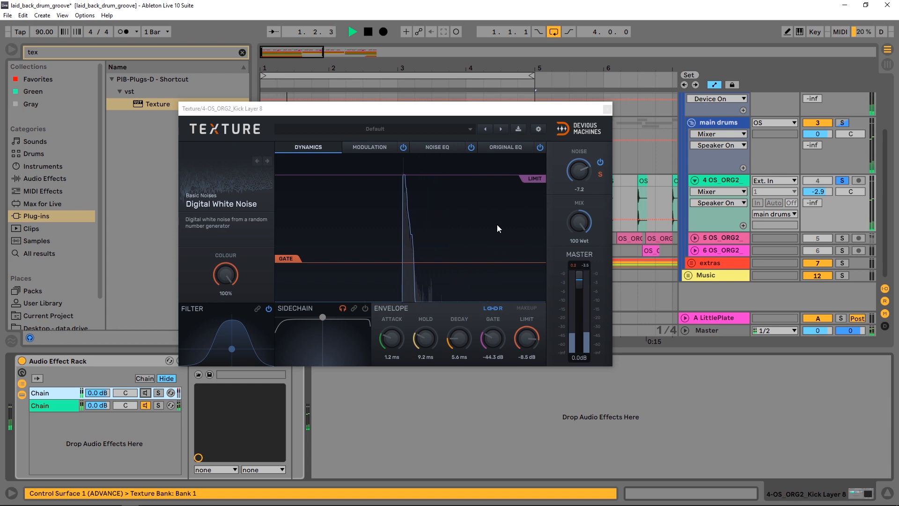
pyautogui.press('space')
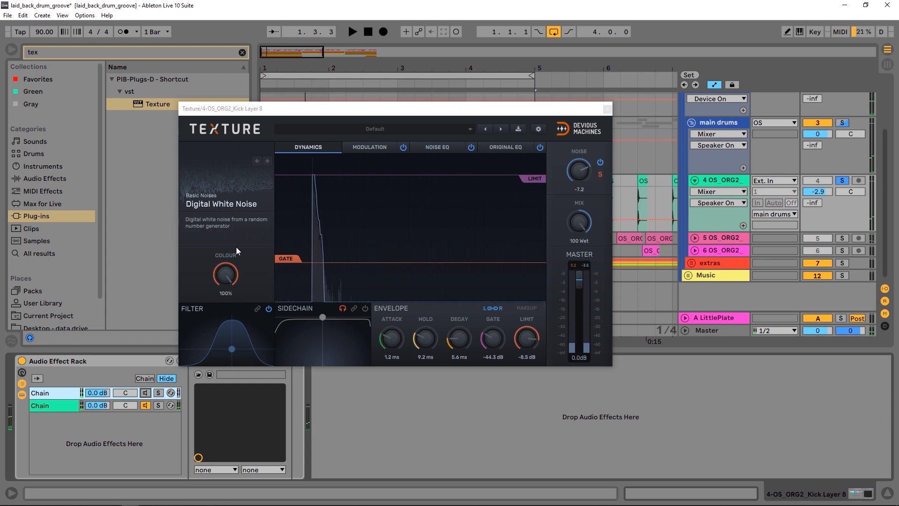
pyautogui.click(607, 109)
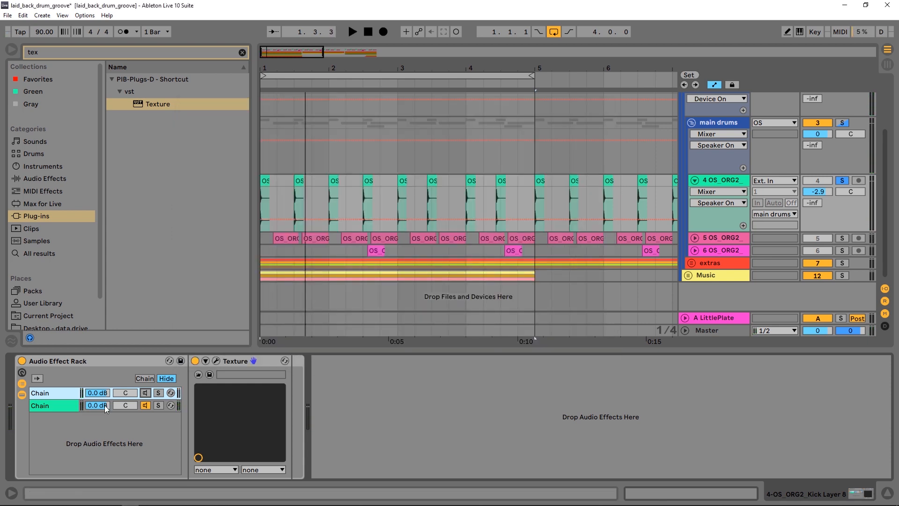
# Unmute the first chain and add a third chain with Texture, using the Vinyl source Heavy Crackle 1 and Mix at 100 Wet
pyautogui.click(57, 409)
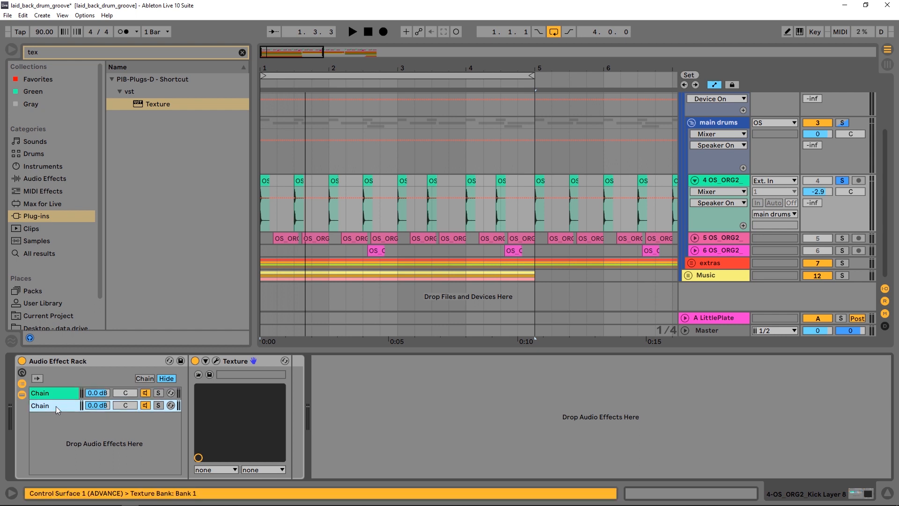
pyautogui.moveTo(137, 105); pyautogui.dragTo(69, 433)
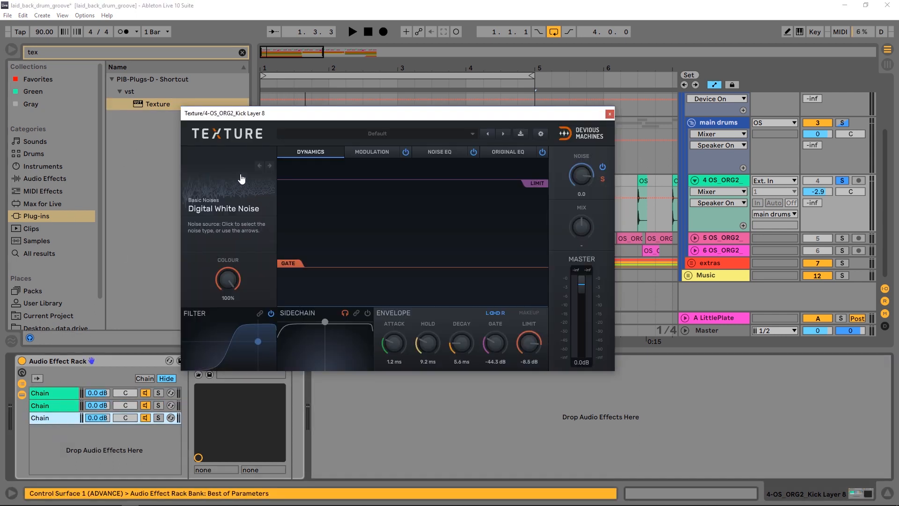
pyautogui.click(216, 212)
pyautogui.moveTo(228, 331)
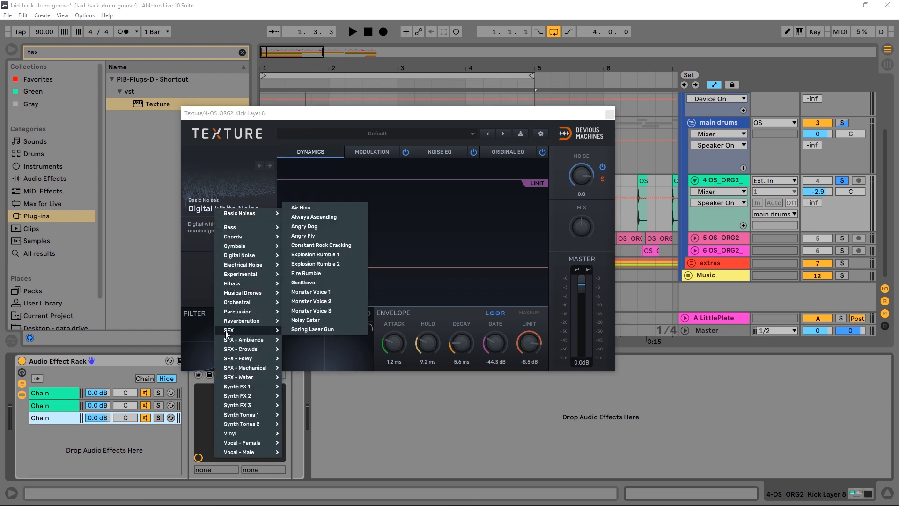
pyautogui.moveTo(245, 440)
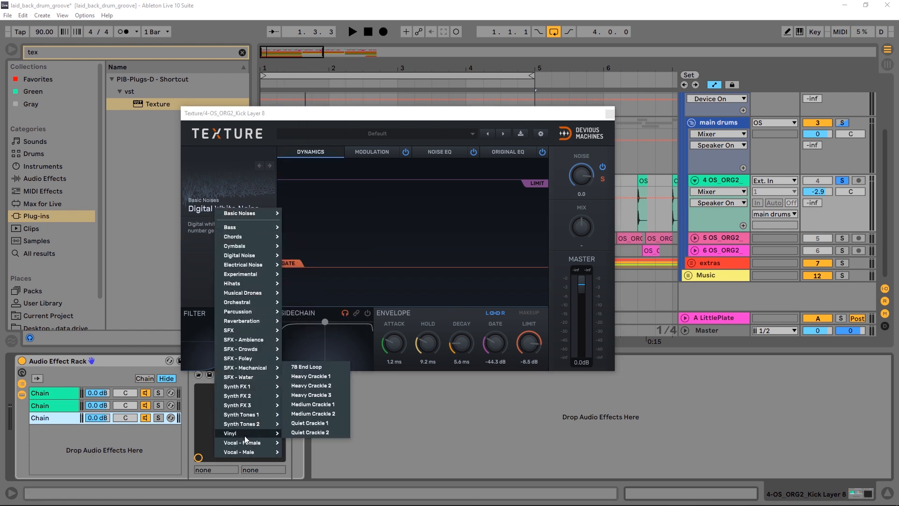
pyautogui.click(311, 376)
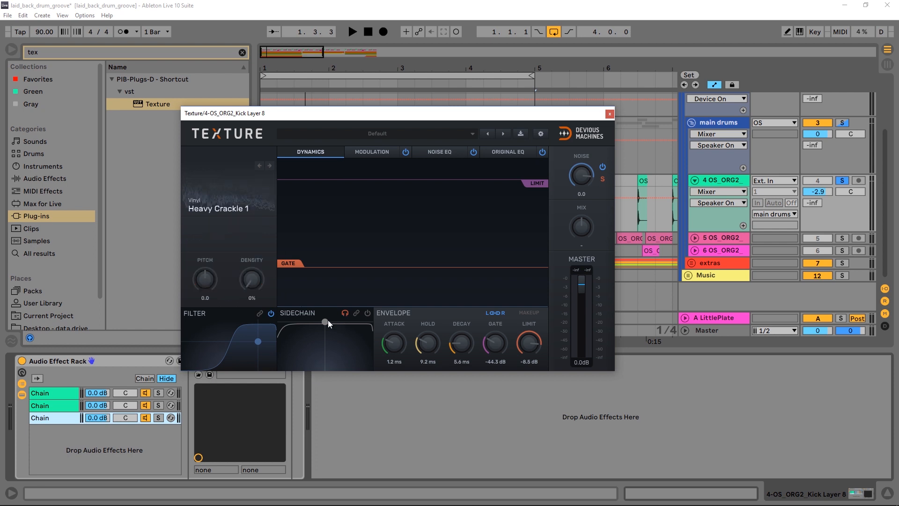
pyautogui.click(576, 233)
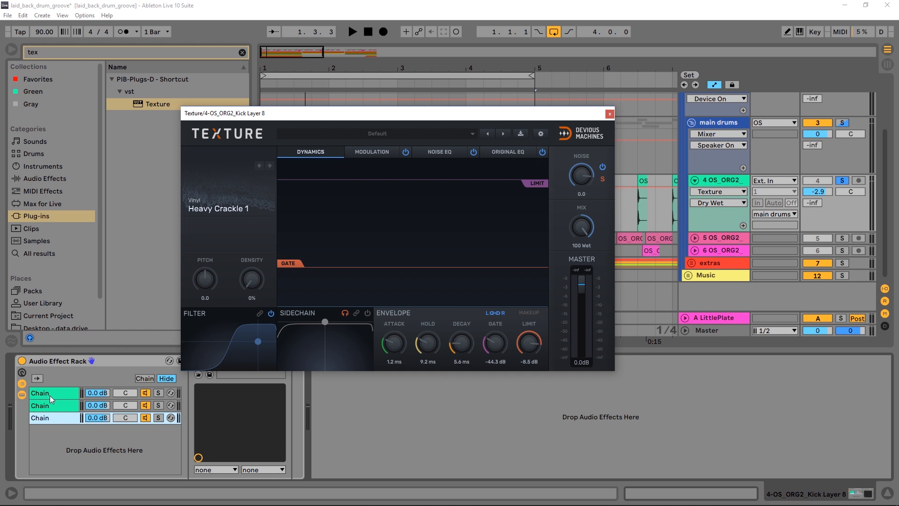
# Audition the crackle layer and lower its gate threshold to -58.1 dB
pyautogui.press('space')
pyautogui.press('space')
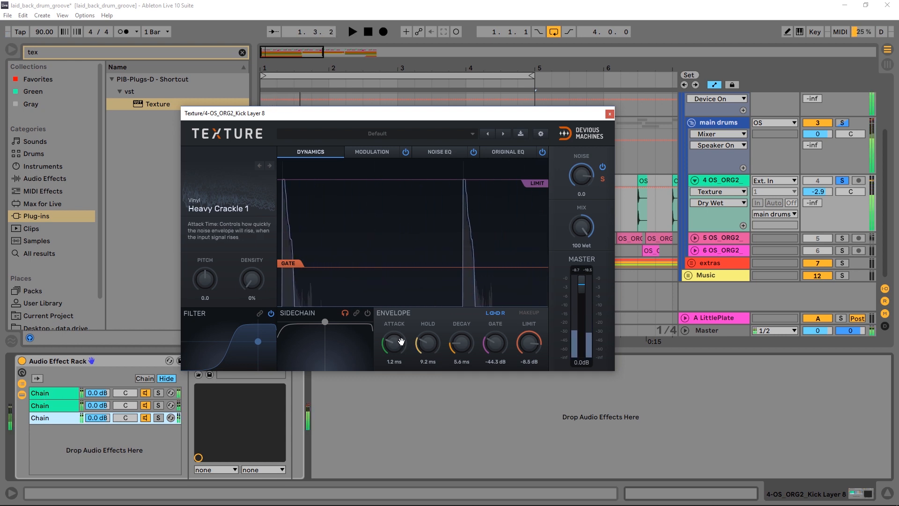
pyautogui.moveTo(288, 263); pyautogui.dragTo(281, 301)
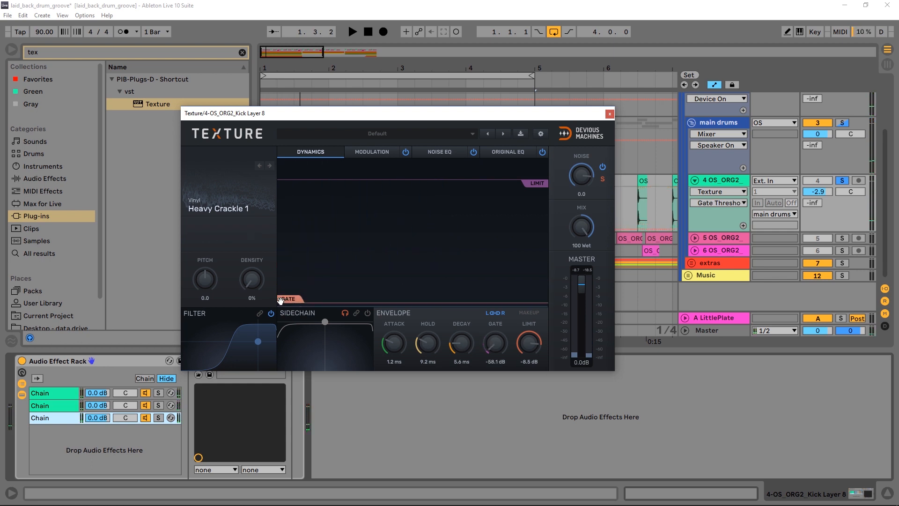
pyautogui.press('space')
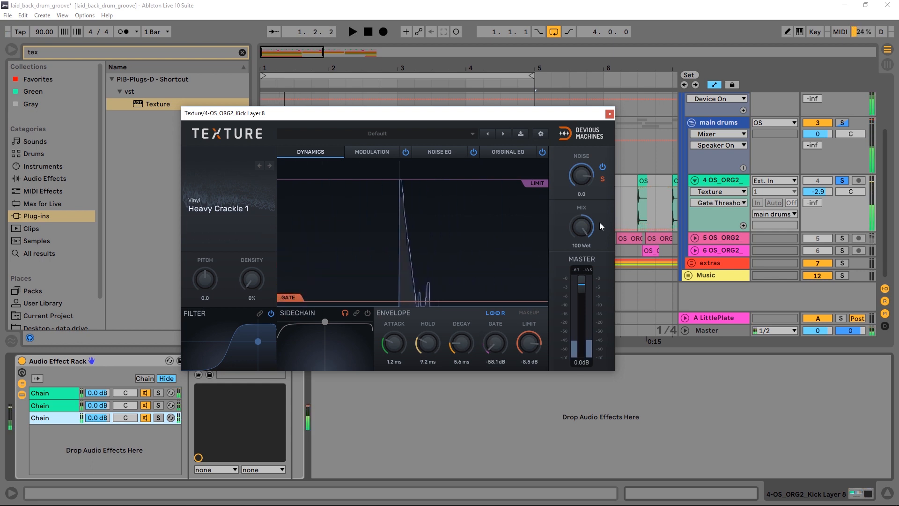
# Solo the crackle chain and lengthen its envelope decay to 161 ms during playback
pyautogui.click(347, 23)
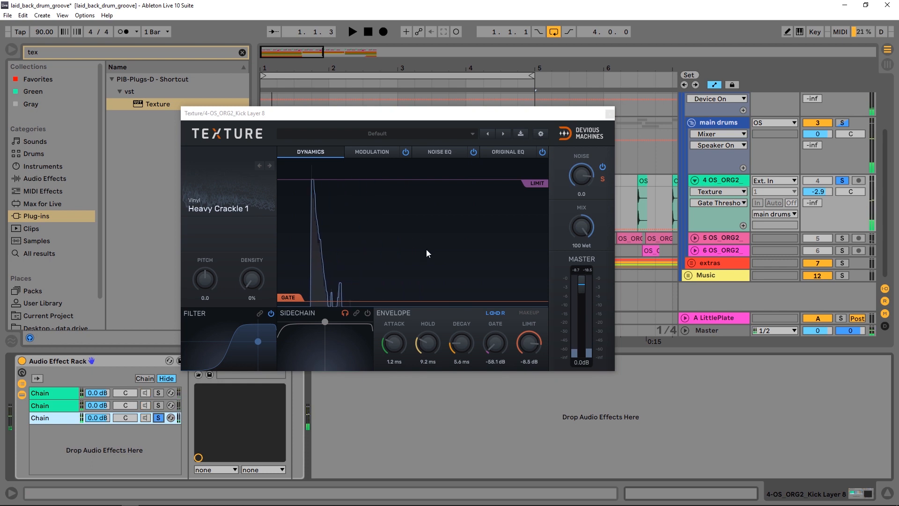
pyautogui.moveTo(461, 344)
pyautogui.mouseDown()
pyautogui.moveTo(458, 325)
pyautogui.moveTo(458, 352)
pyautogui.mouseUp()
pyautogui.press('space')
pyautogui.press('space')
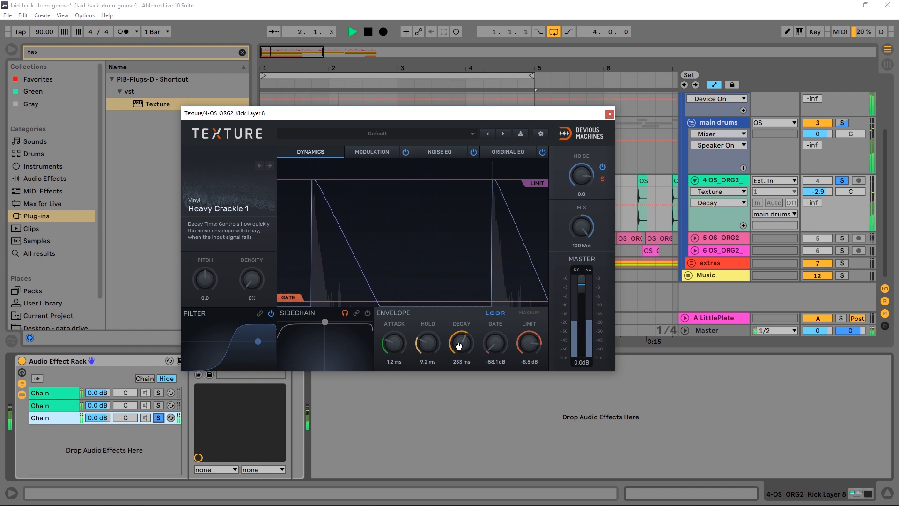
# Try a different envelope attack, return it to 1.2 ms, and set the crackle layer's hold to 8.4 ms
pyautogui.click(394, 343)
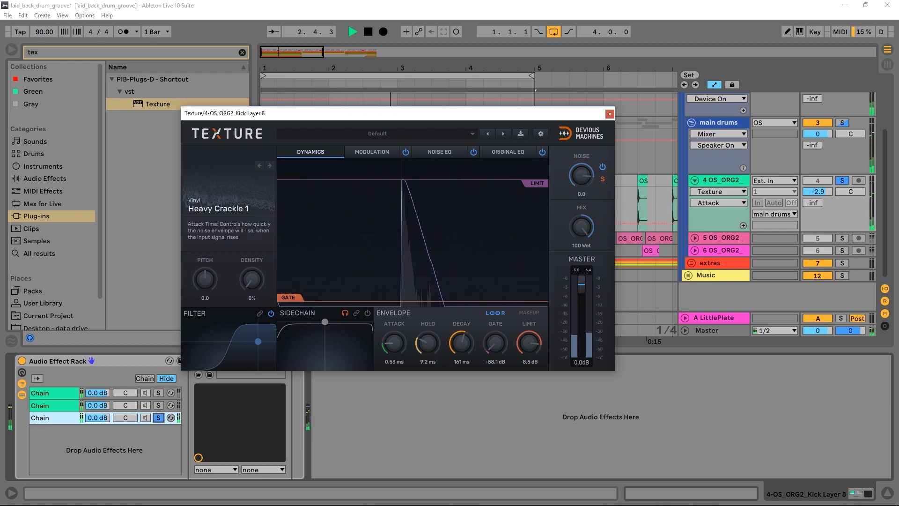
pyautogui.moveTo(428, 343); pyautogui.dragTo(427, 361)
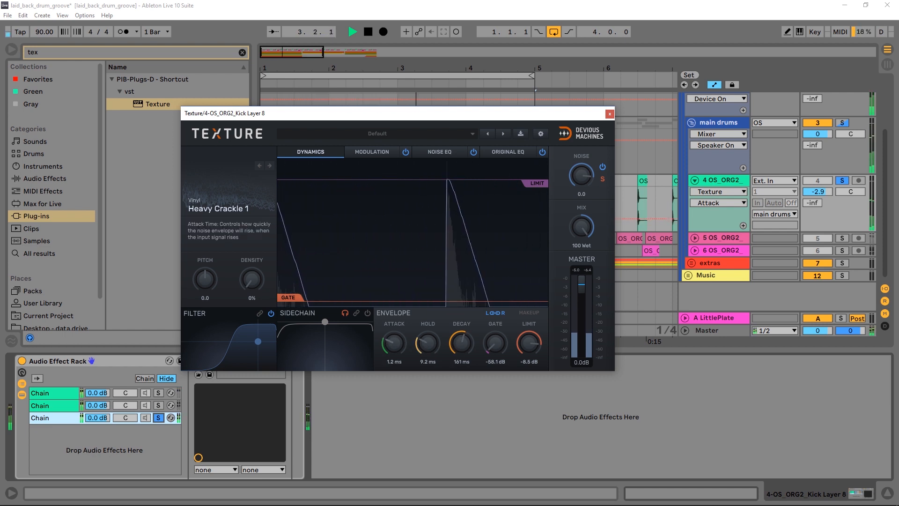
pyautogui.click(428, 343)
pyautogui.moveTo(428, 343); pyautogui.dragTo(428, 337)
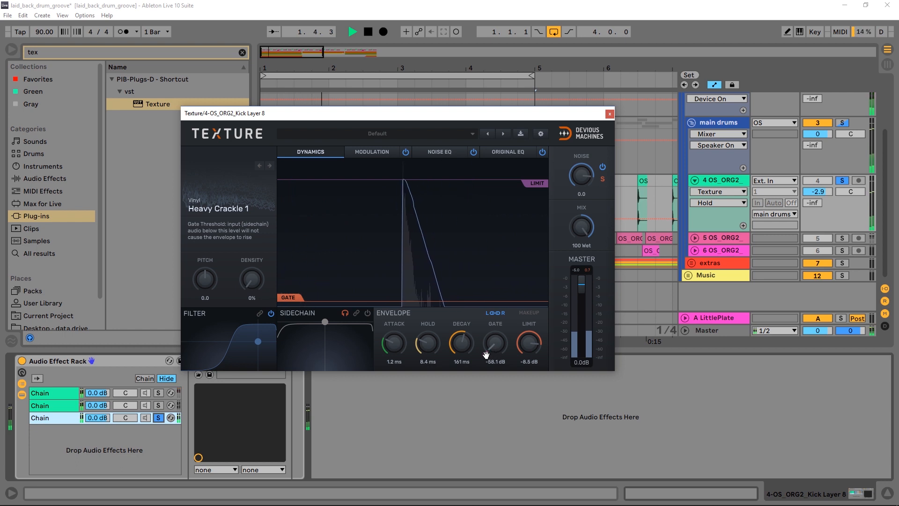
pyautogui.press('space')
# Switch the noise source to Heavy Crackle 2 and reshape its filter into a narrower high-frequency band while auditioning
pyautogui.click(270, 166)
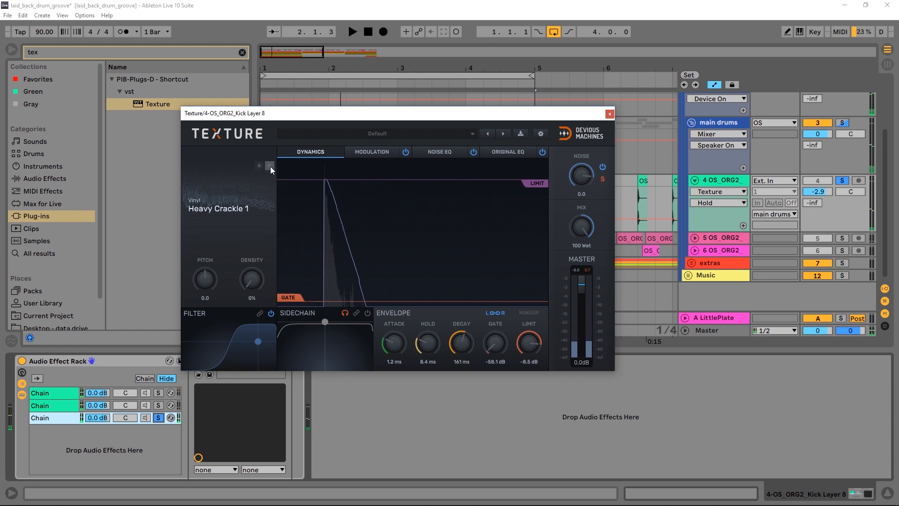
pyautogui.press('space')
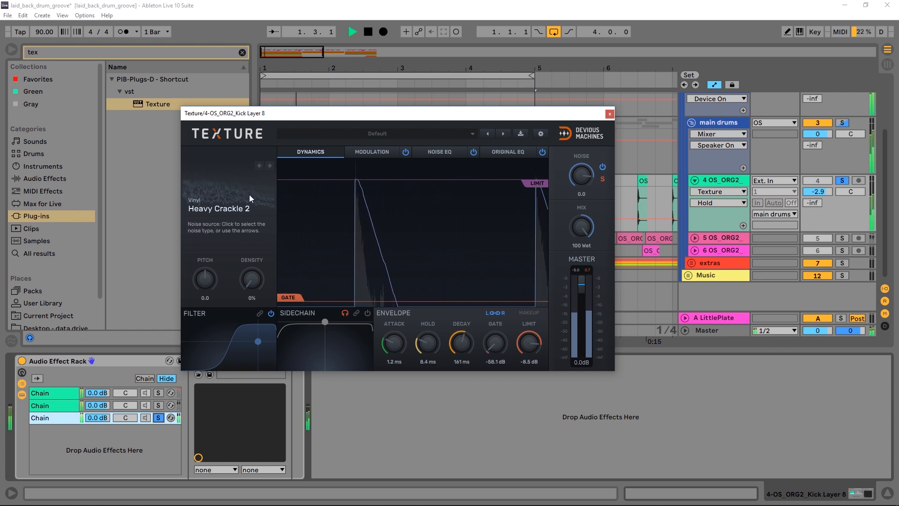
pyautogui.press('space')
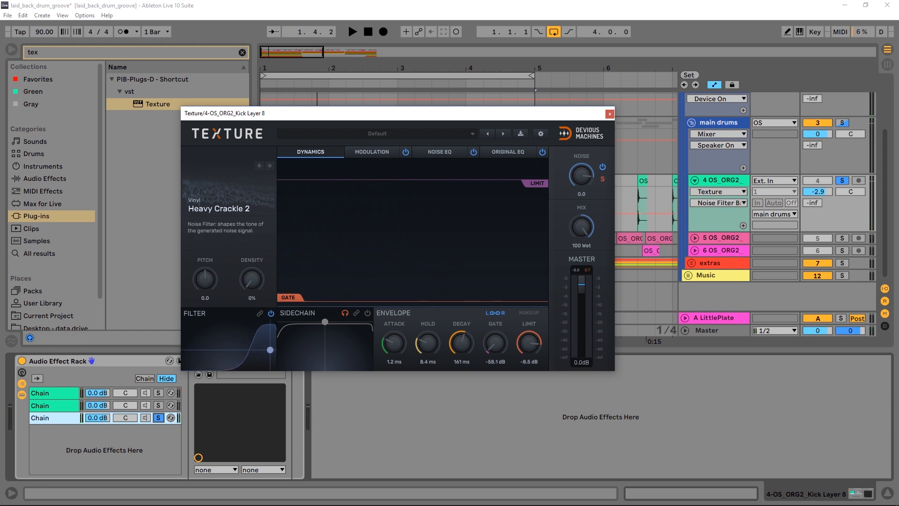
pyautogui.press('space')
pyautogui.moveTo(270, 351)
pyautogui.mouseDown()
pyautogui.moveTo(270, 360)
pyautogui.moveTo(258, 357)
pyautogui.mouseUp()
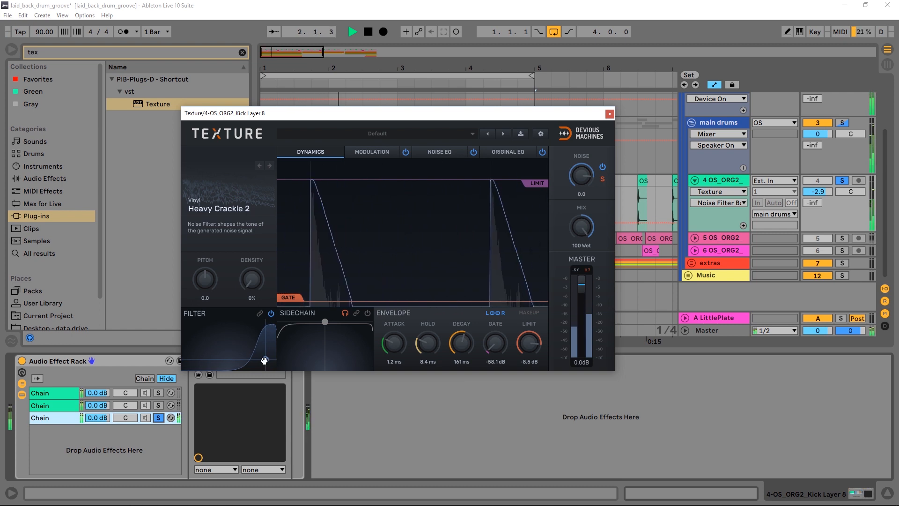
pyautogui.press('space')
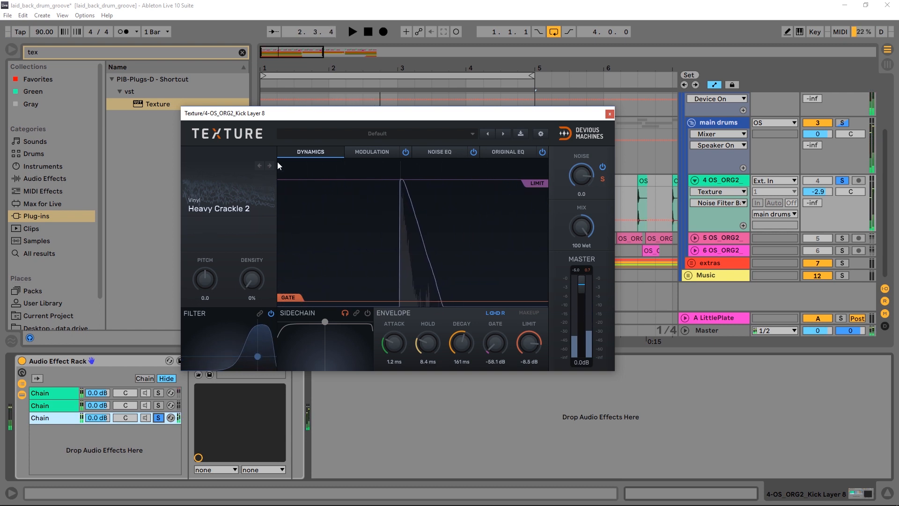
# Switch the noise source to Heavy Crackle 3 and audition it
pyautogui.click(269, 166)
pyautogui.press('space')
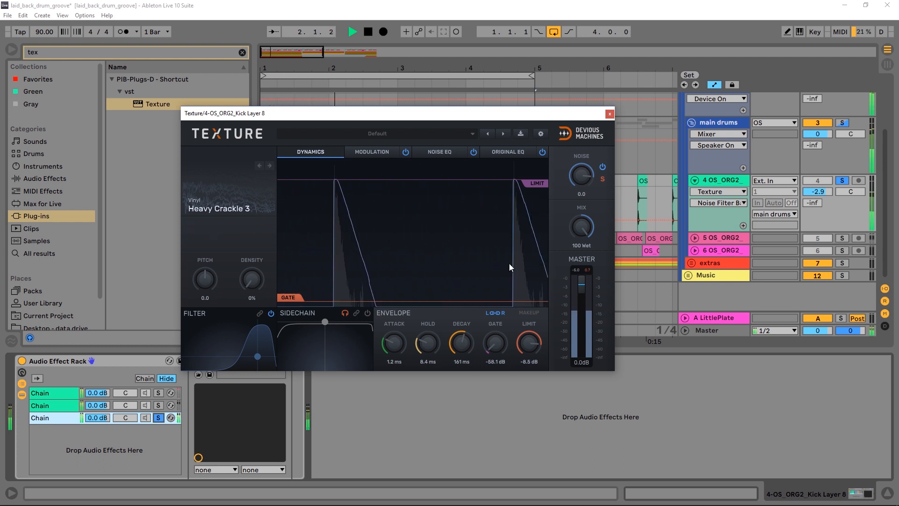
pyautogui.press('space')
# Unsolo the crackle chain and lower its noise level to -10.9 while all layers play
pyautogui.click(159, 418)
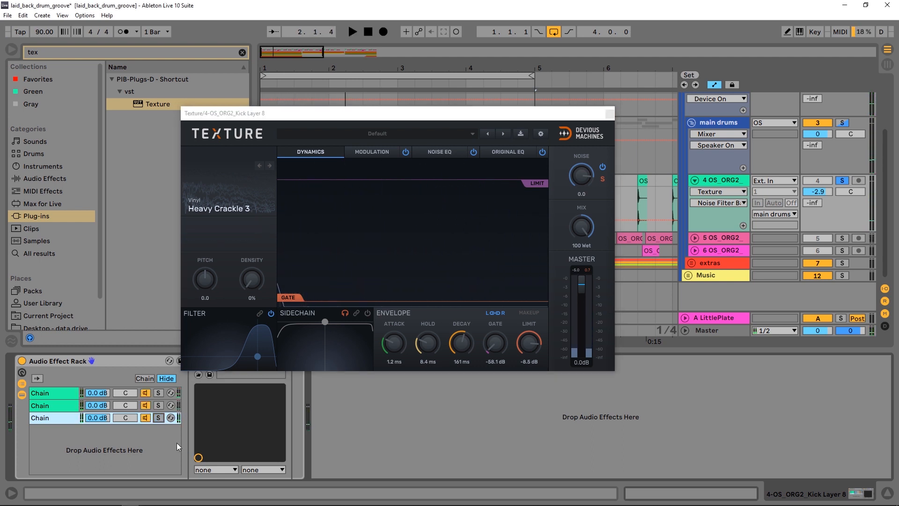
pyautogui.press('space')
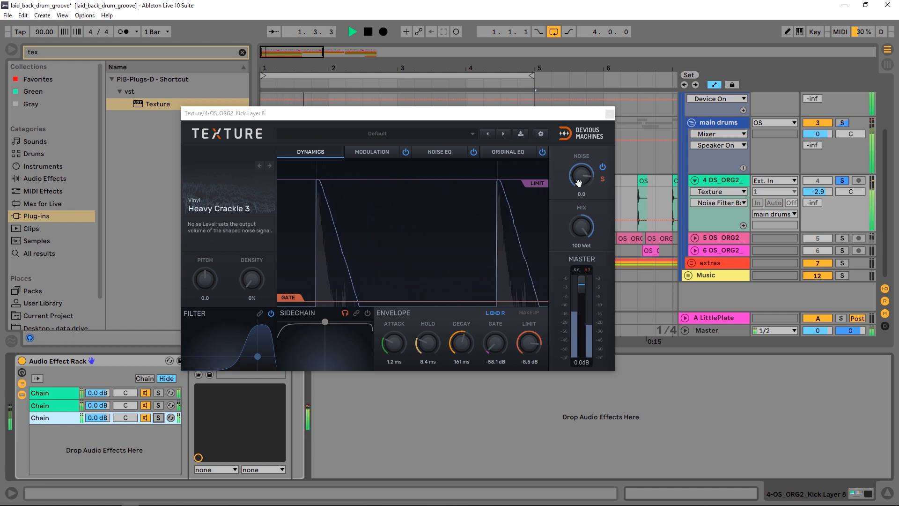
pyautogui.moveTo(580, 181); pyautogui.dragTo(580, 205)
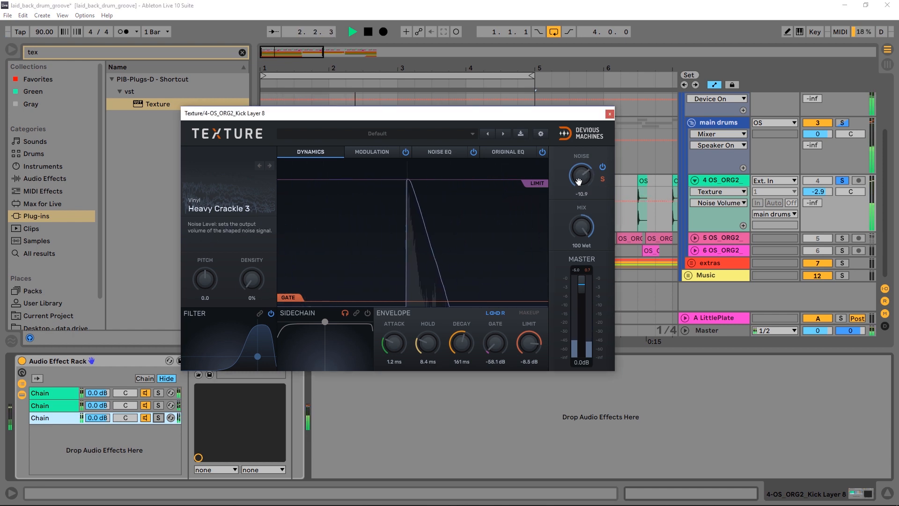
# Compare the layered kick with the crackle chain muted and unmuted during playback
pyautogui.click(145, 418)
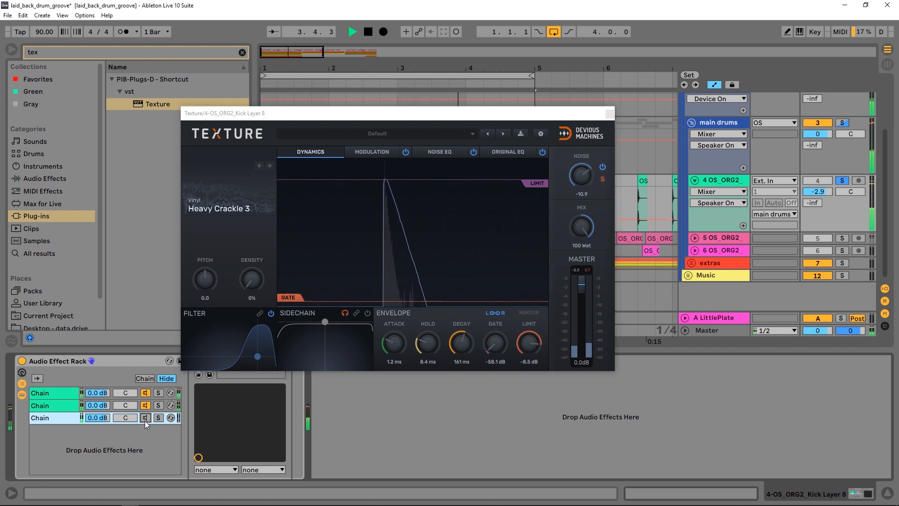
pyautogui.click(145, 419)
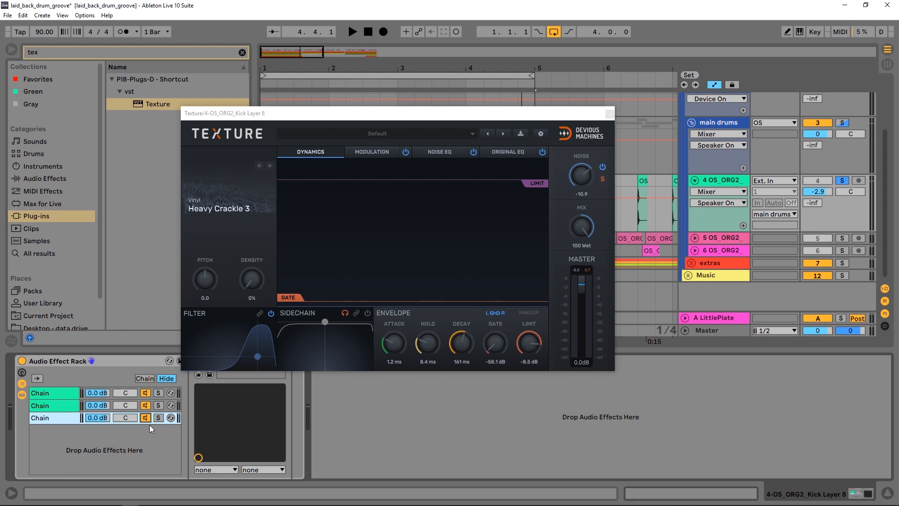
pyautogui.press('space')
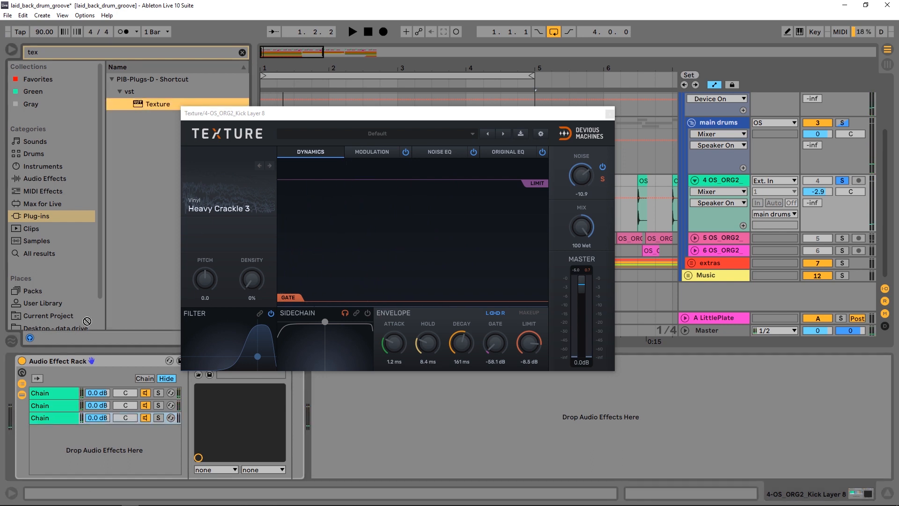
# Add a fourth chain with Texture, using the SFX - Crowds source Interval Chatter and Mix at 100 Wet
pyautogui.click(65, 452)
pyautogui.moveTo(65, 451); pyautogui.dragTo(64, 450)
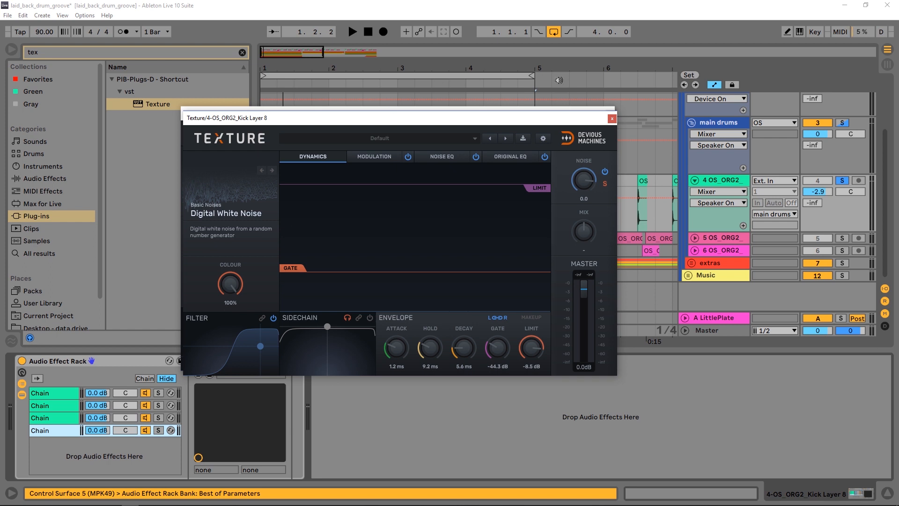
pyautogui.moveTo(440, 120); pyautogui.dragTo(526, 128)
pyautogui.click(310, 188)
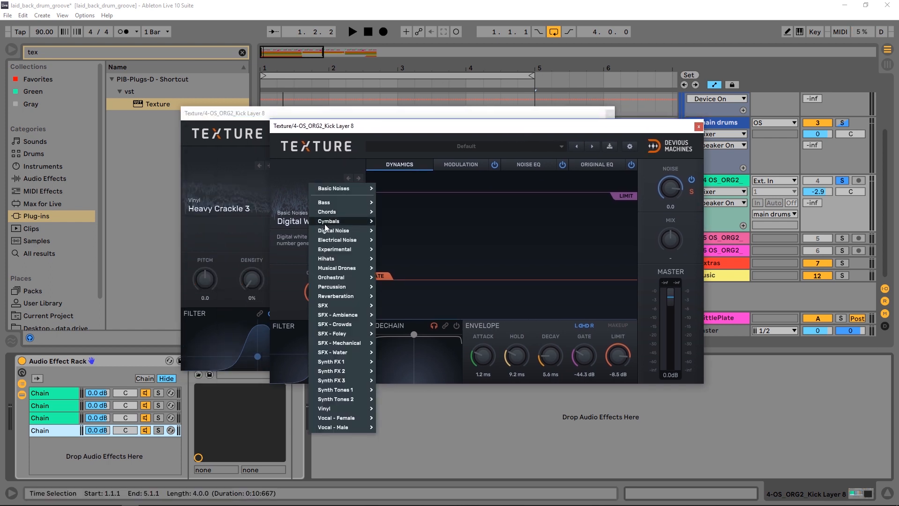
pyautogui.moveTo(340, 326)
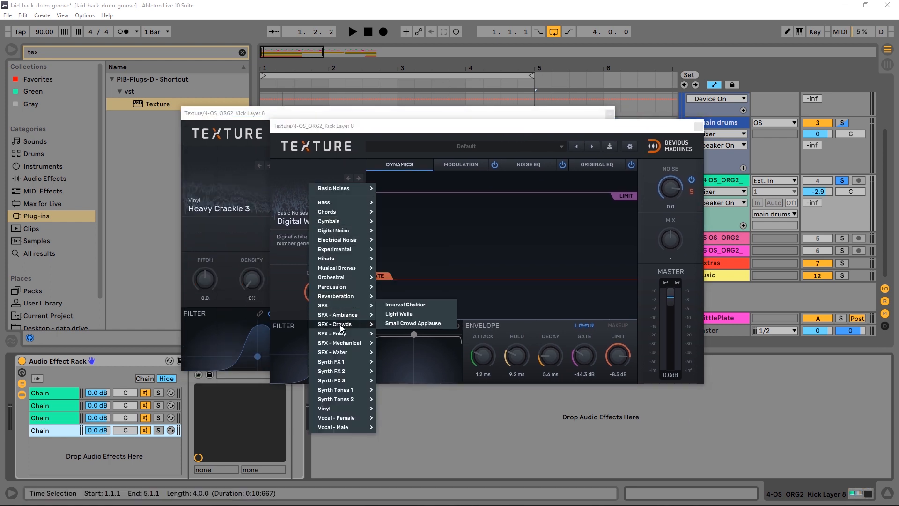
pyautogui.click(400, 305)
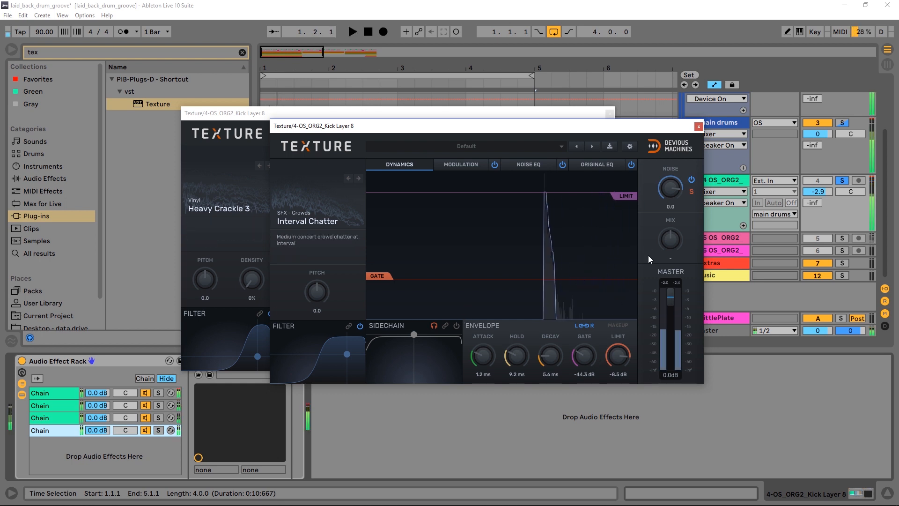
pyautogui.press('space')
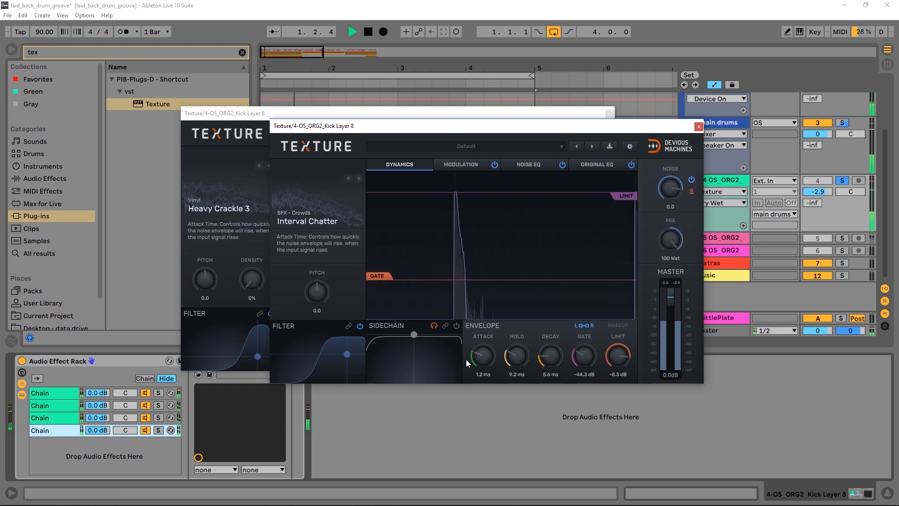
# Set the crowd layer's hold to 2.1 ms and decay to 328 ms, and narrow its noise filter to a mid band
pyautogui.moveTo(550, 360)
pyautogui.mouseDown()
pyautogui.moveTo(517, 368)
pyautogui.moveTo(544, 351)
pyautogui.moveTo(546, 359)
pyautogui.mouseUp()
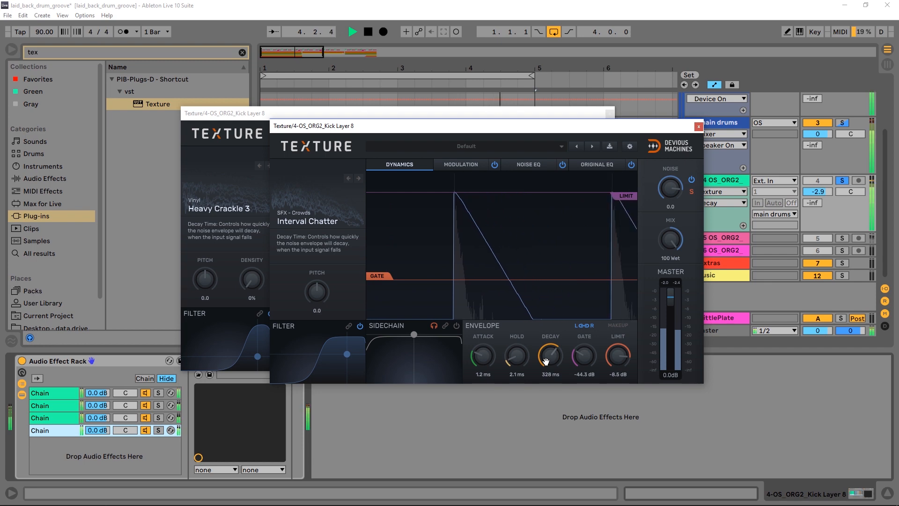
pyautogui.moveTo(347, 354); pyautogui.dragTo(333, 372)
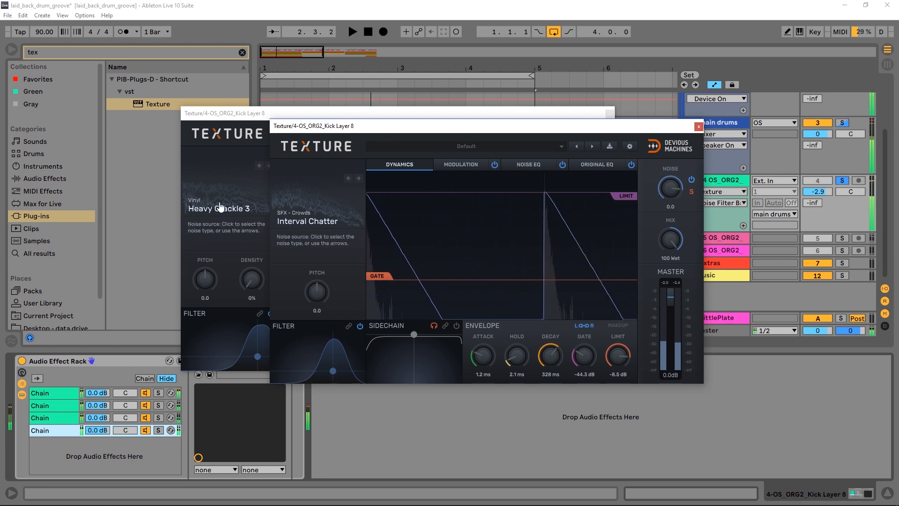
# Switch the crowd layer's source to Light Walla and lower its noise level to -21.6 while auditioning the kick
pyautogui.click(358, 179)
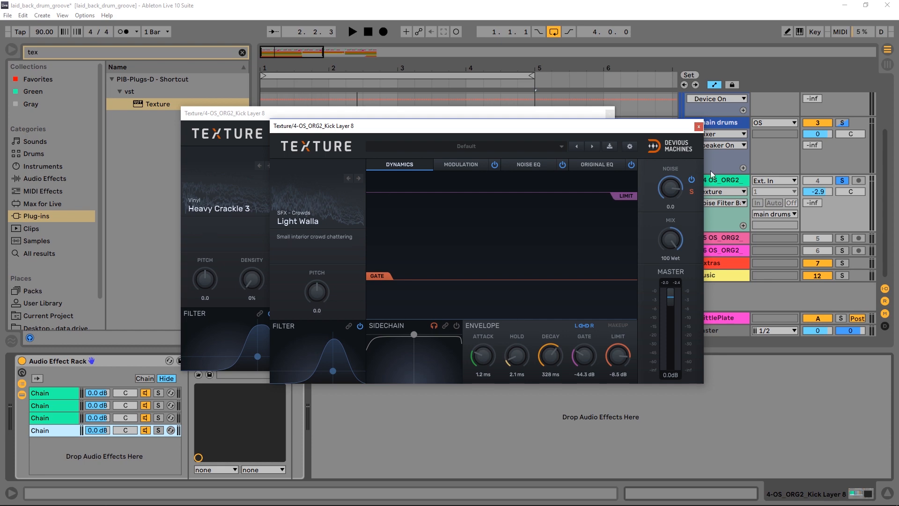
pyautogui.moveTo(673, 191); pyautogui.dragTo(672, 186)
pyautogui.press('space')
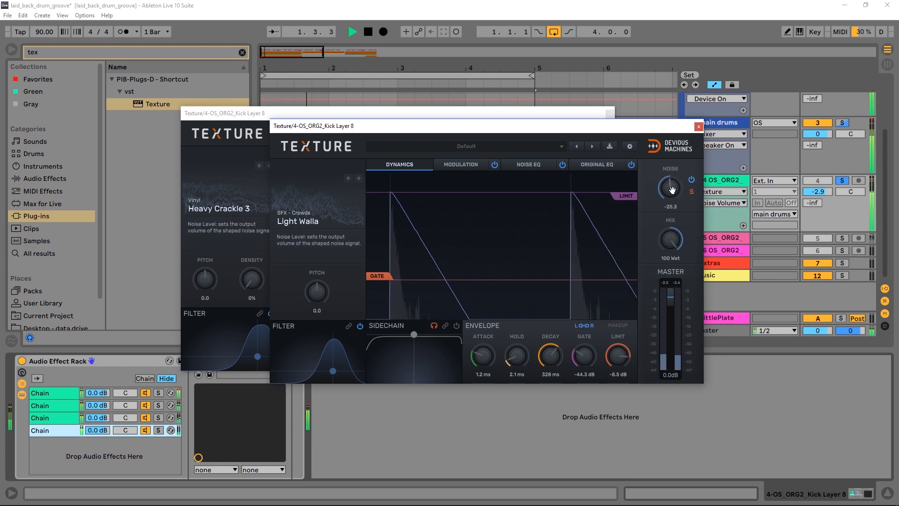
pyautogui.press('space')
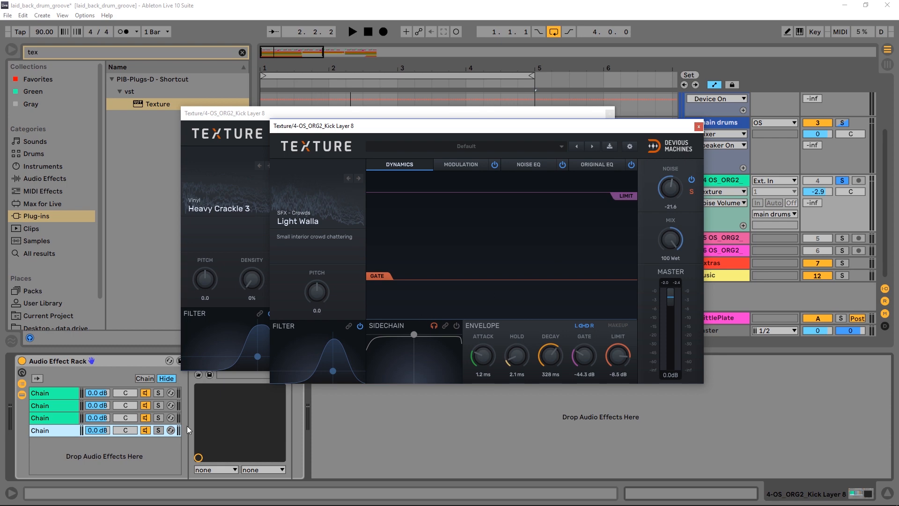
# Delete the fourth chain and audition the remaining three layers with the Texture window closed
pyautogui.press('Delete')
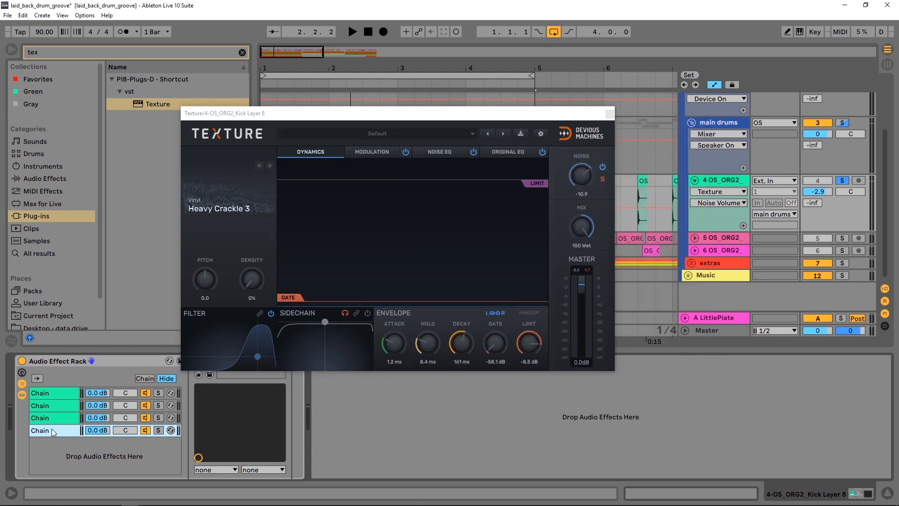
pyautogui.click(609, 113)
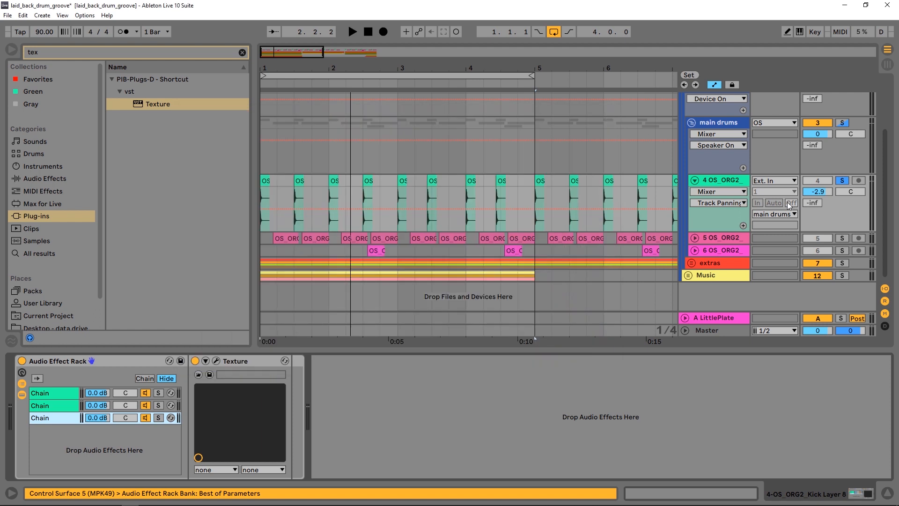
pyautogui.press('space')
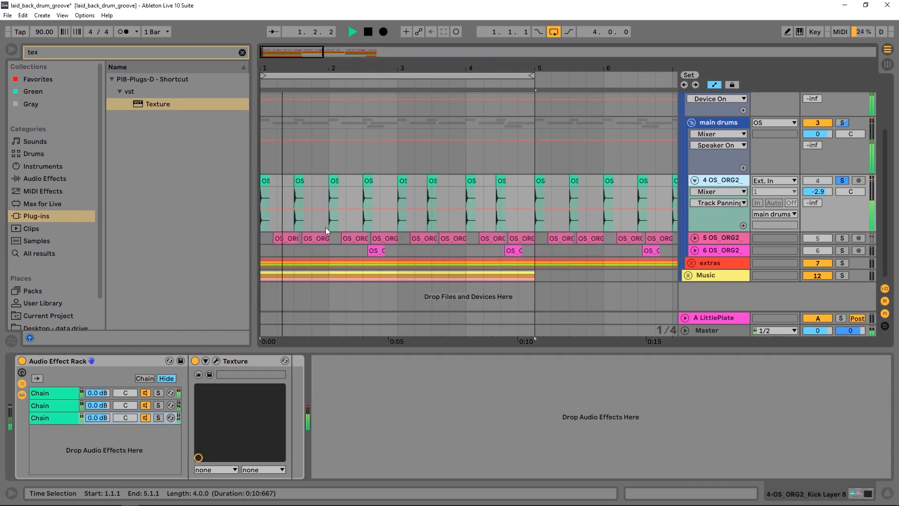
pyautogui.press('space')
# Insert a Glue Compressor from the audio effects after the Audio Effect Rack and lengthen its attack time
pyautogui.click(39, 181)
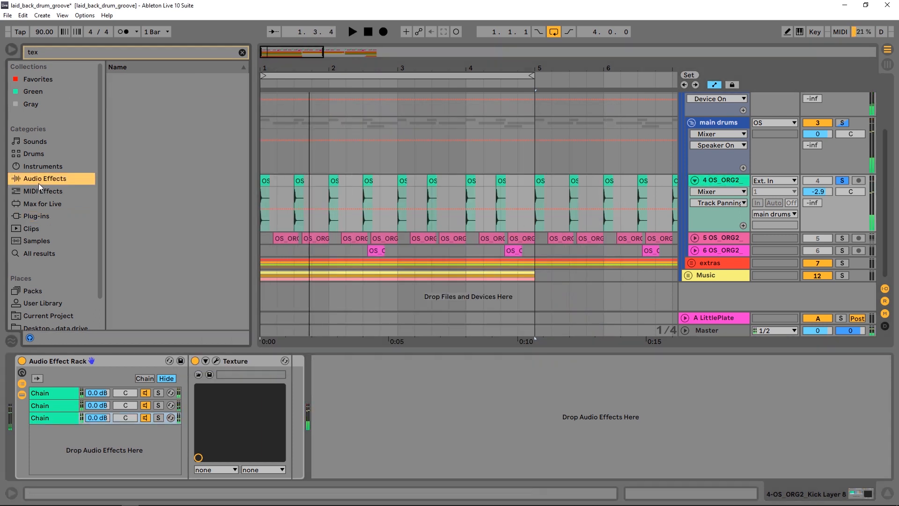
pyautogui.click(242, 52)
pyautogui.scroll(-4, 153, 229)
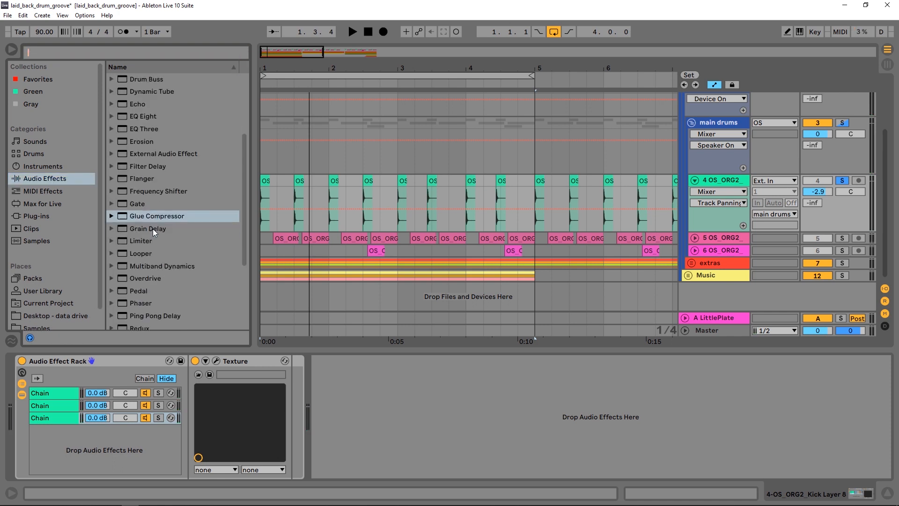
pyautogui.moveTo(121, 178); pyautogui.dragTo(394, 406)
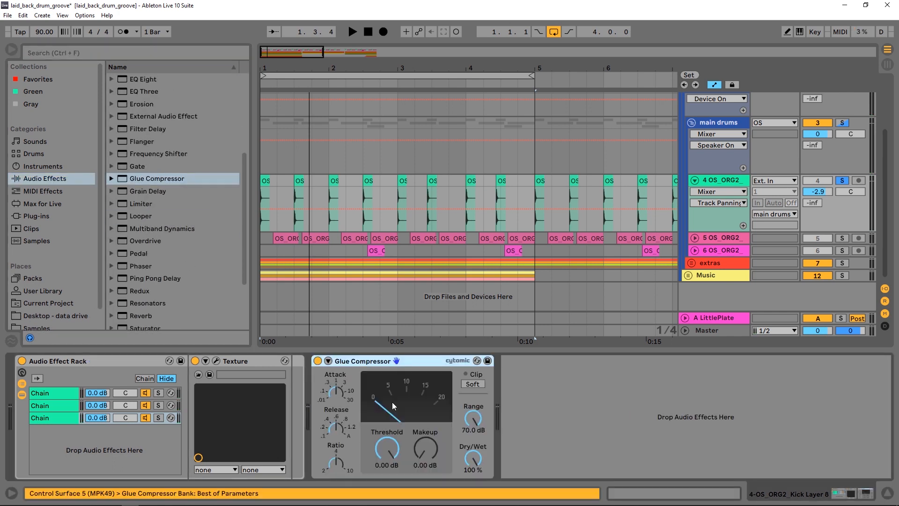
pyautogui.click(337, 395)
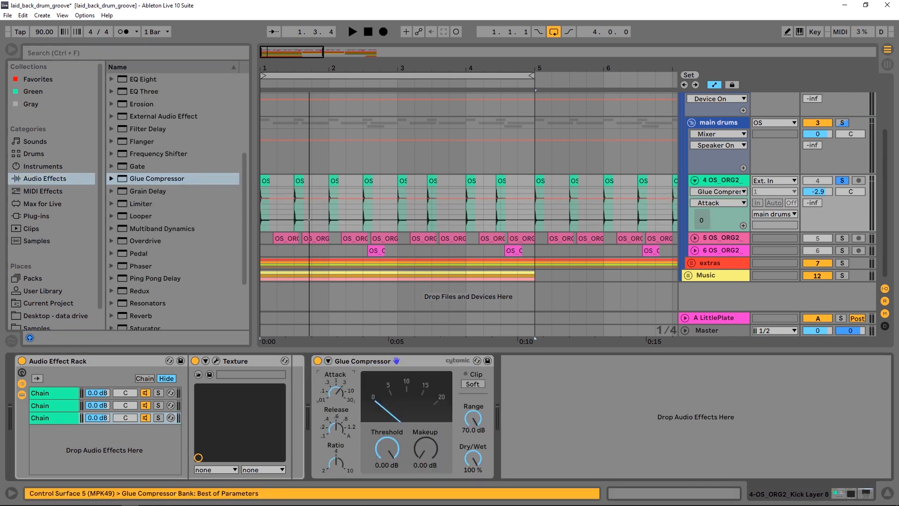
pyautogui.moveTo(336, 395); pyautogui.dragTo(337, 387)
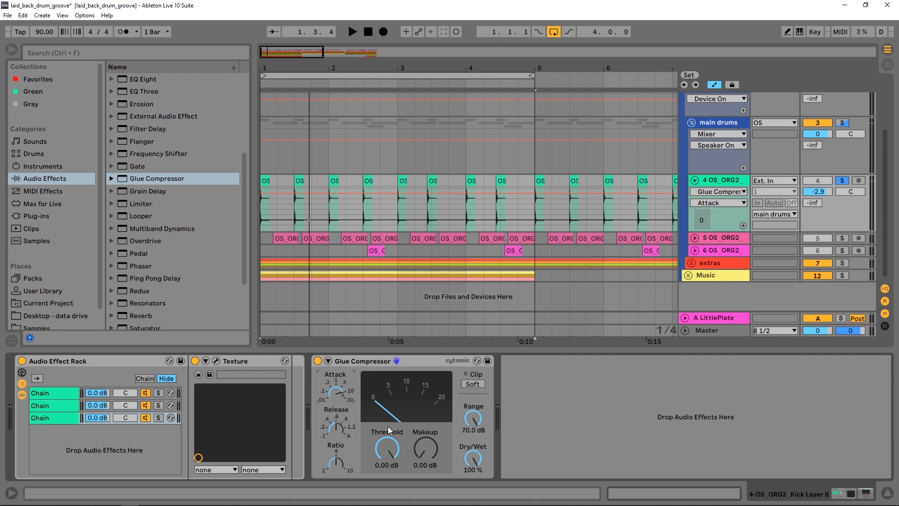
# Set the Glue Compressor's threshold to -8.89 dB and makeup to 4.76 dB, and enable soft clipping while auditioning the kick
pyautogui.moveTo(383, 449); pyautogui.dragTo(425, 428)
pyautogui.press('space')
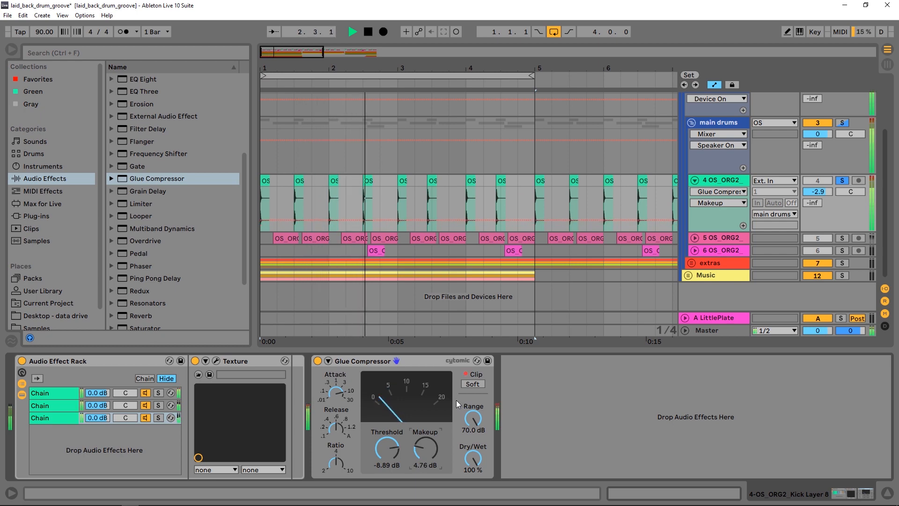
pyautogui.press('space')
pyautogui.click(466, 375)
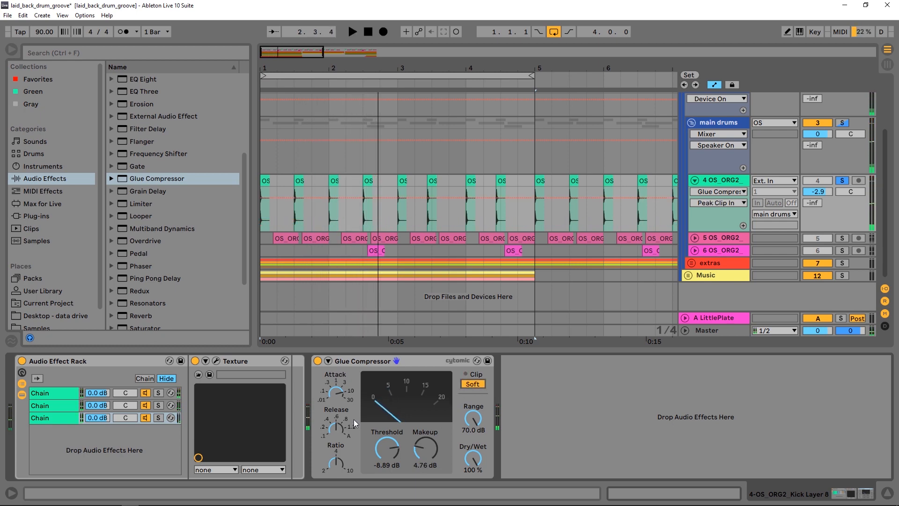
pyautogui.press('space')
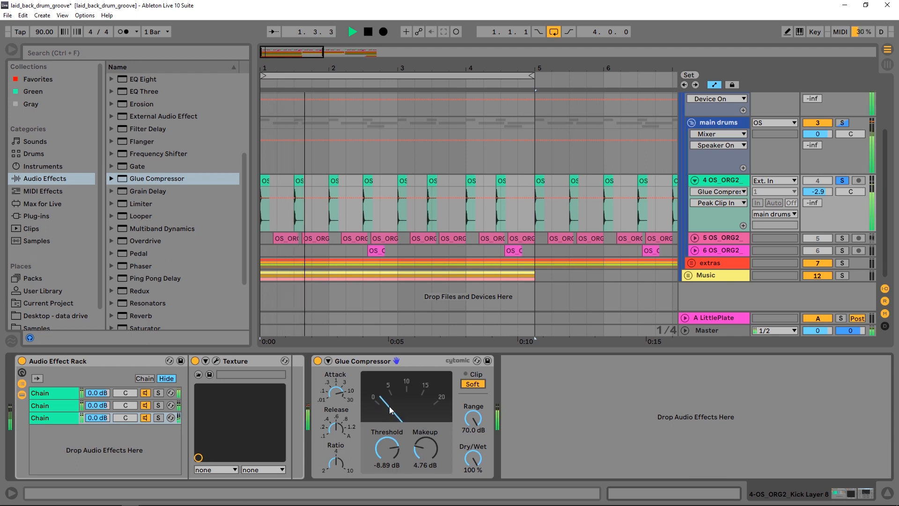
pyautogui.press('space')
# Fine-tune the Glue Compressor's makeup to 4.92 dB, raise its release setting and audition the kick
pyautogui.click(420, 450)
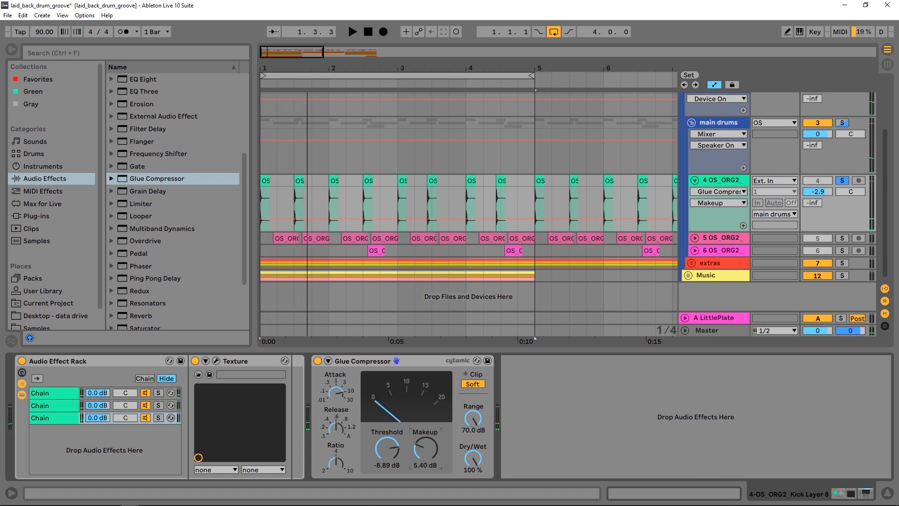
pyautogui.click(337, 430)
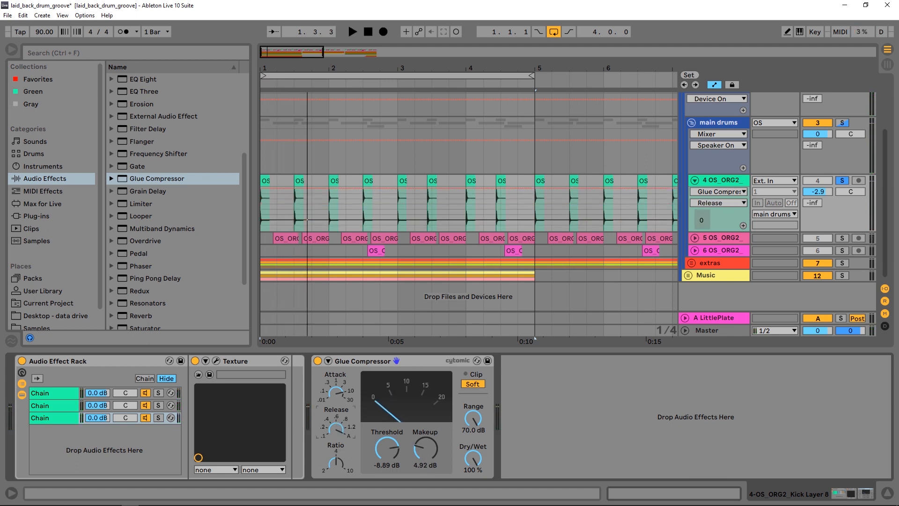
pyautogui.press('space')
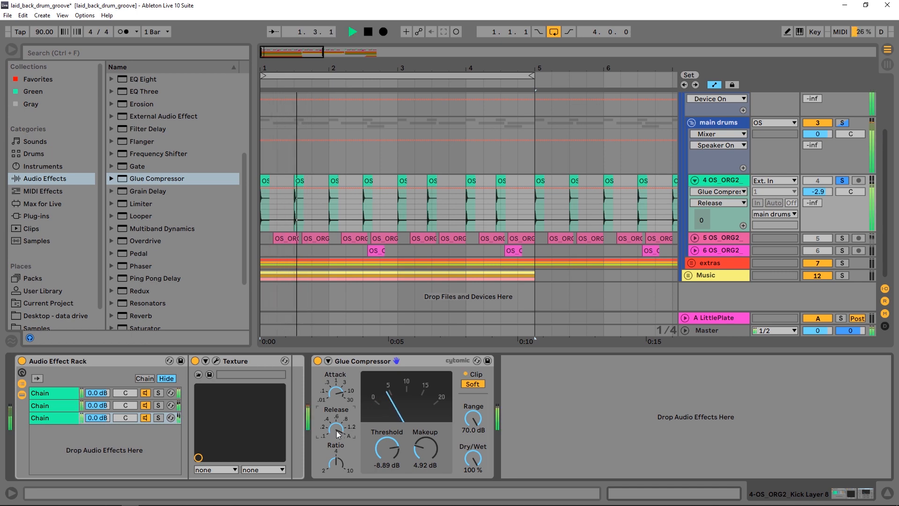
pyautogui.press('space')
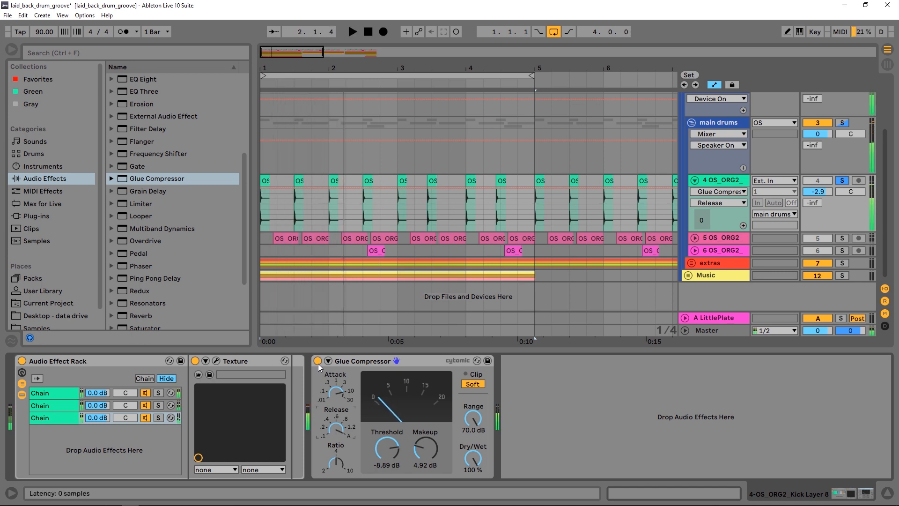
# Bypass and re-enable the Glue Compressor during playback to compare the kick with and without compression
pyautogui.click(318, 361)
pyautogui.press('space')
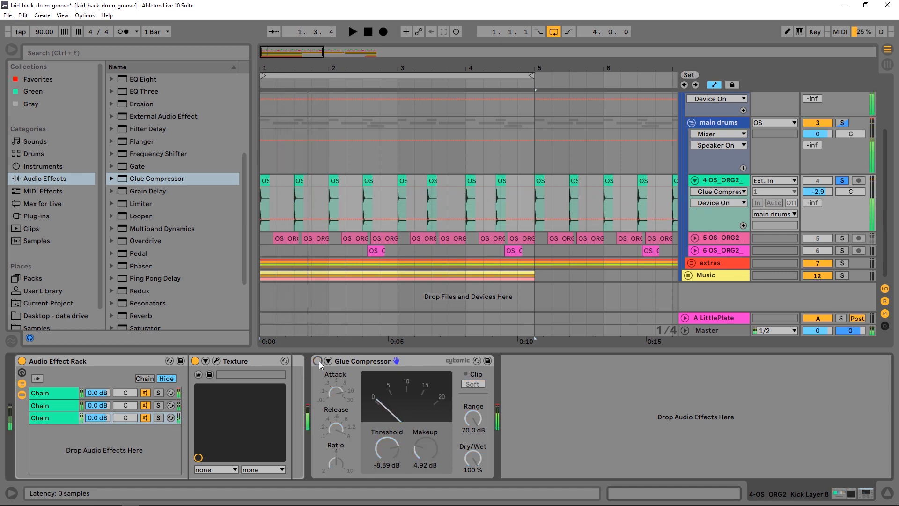
pyautogui.click(319, 361)
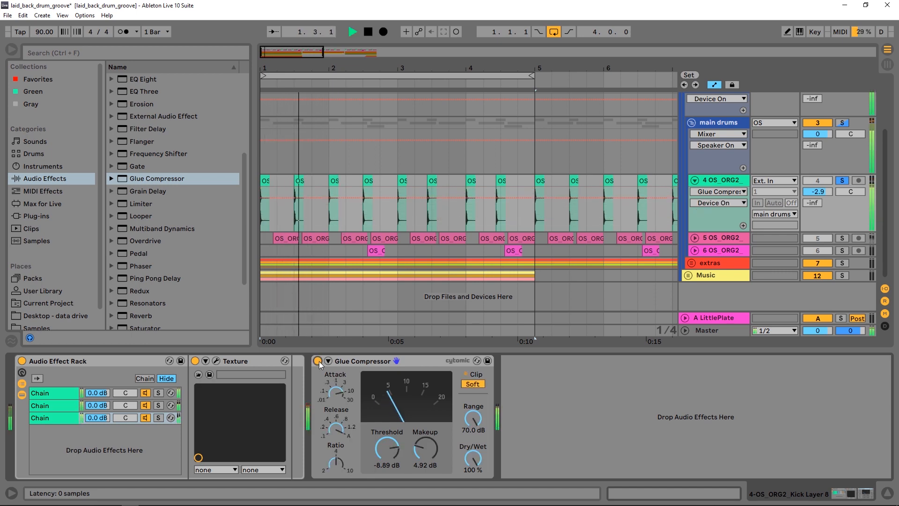
pyautogui.press('space')
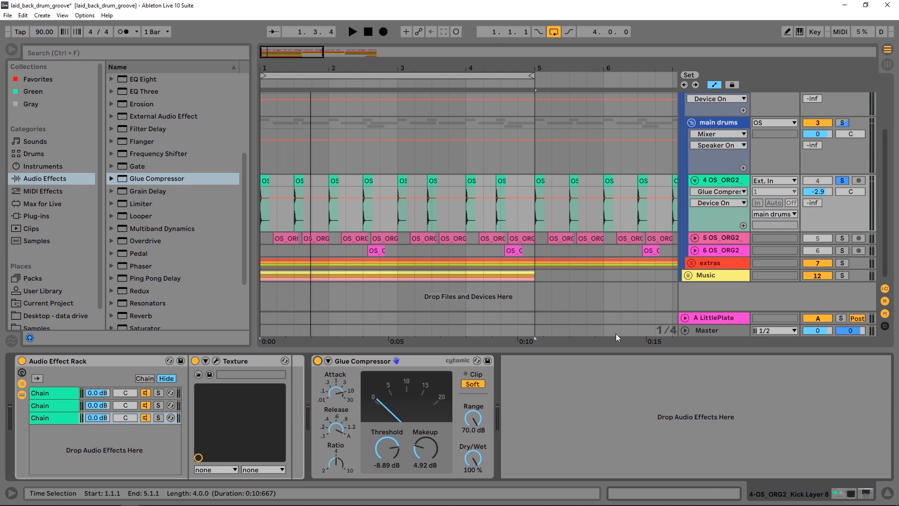
# Solo the OS group and raise the Glue Compressor's threshold to -4.44 dB while the group plays
pyautogui.scroll(3, 834, 196)
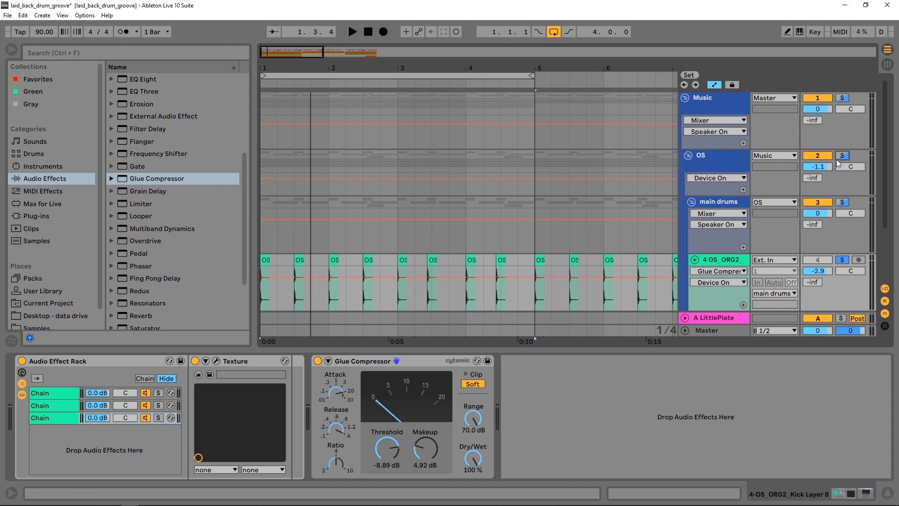
pyautogui.click(842, 155)
pyautogui.press('space')
pyautogui.scroll(-3, 481, 258)
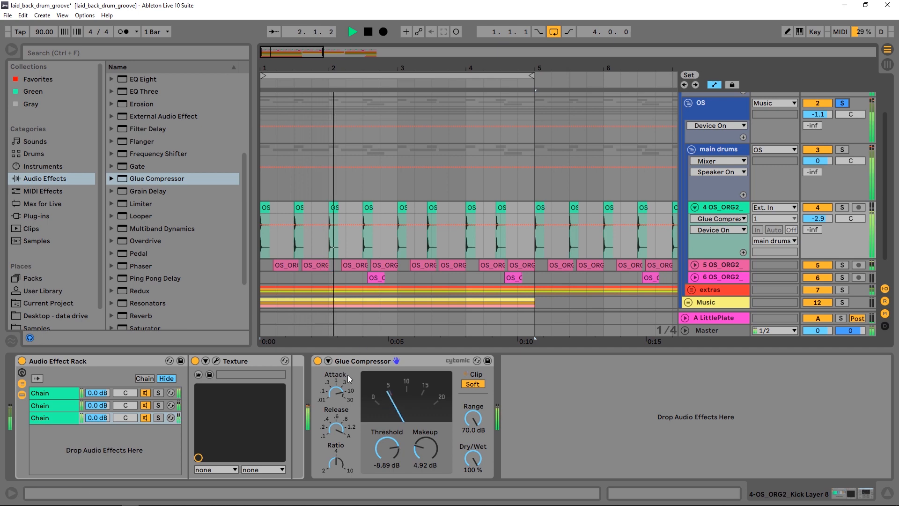
pyautogui.moveTo(386, 448)
pyautogui.mouseDown()
pyautogui.moveTo(387, 433)
pyautogui.moveTo(383, 444)
pyautogui.mouseUp()
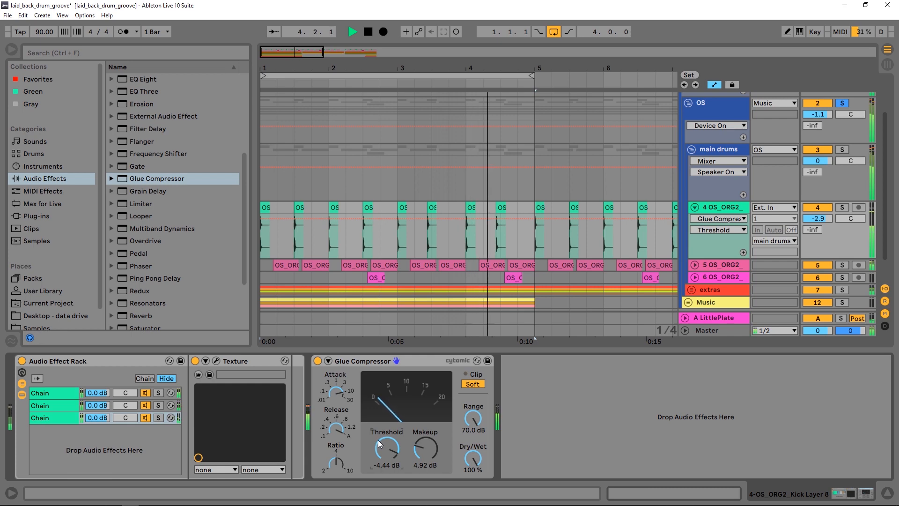
# Open the first chain's Texture, lower the sine layer's noise level to 6.8 in the dynamics view, and audition it
pyautogui.click(61, 394)
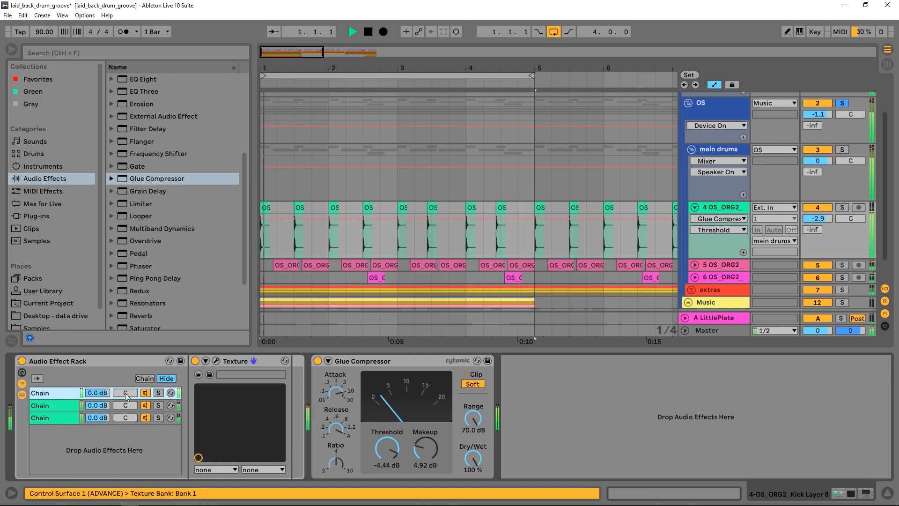
pyautogui.press('space')
pyautogui.click(216, 360)
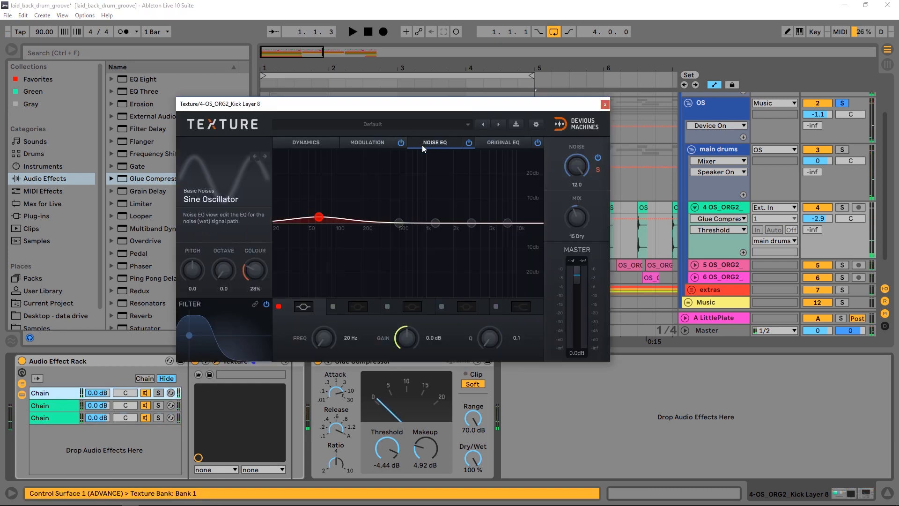
pyautogui.click(299, 145)
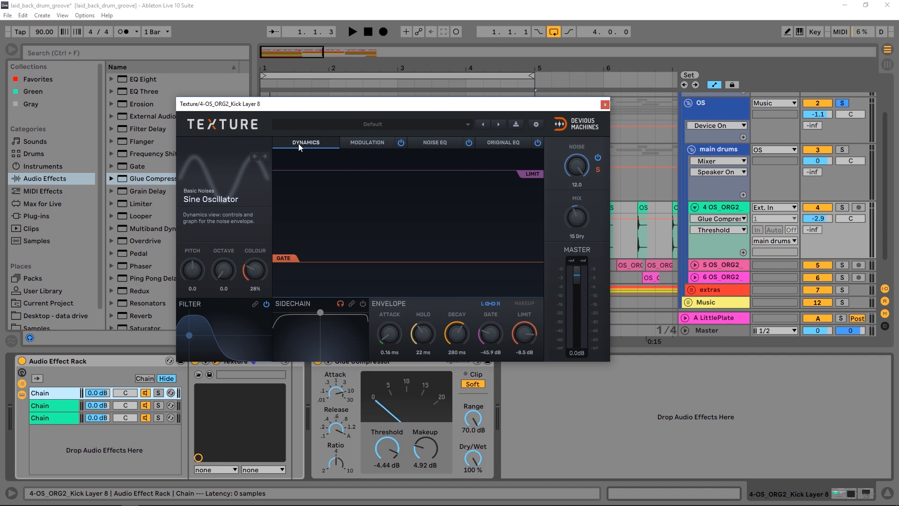
pyautogui.moveTo(577, 166); pyautogui.dragTo(577, 184)
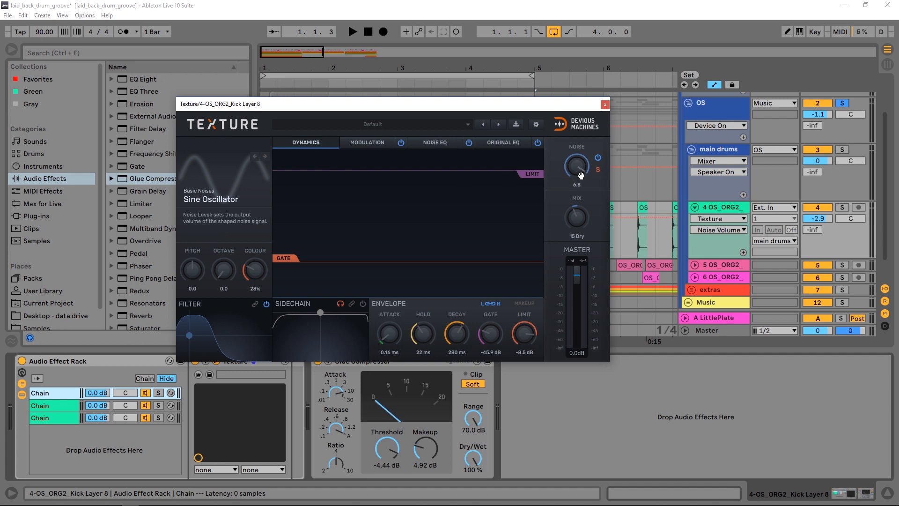
pyautogui.press('space')
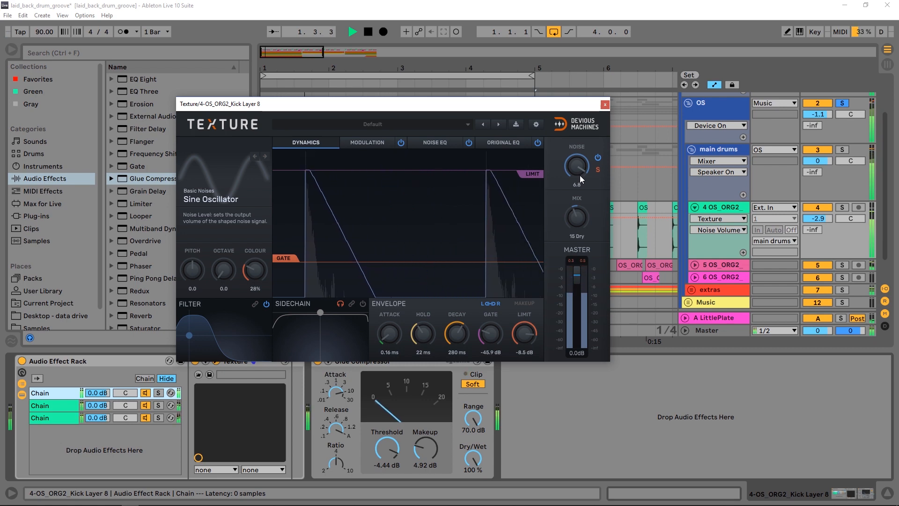
# Set the sine layer's noise EQ band to 52 Hz, 1.2 dB, Q 0.5, and lower the Glue Compressor's threshold to -7.30 dB
pyautogui.click(430, 143)
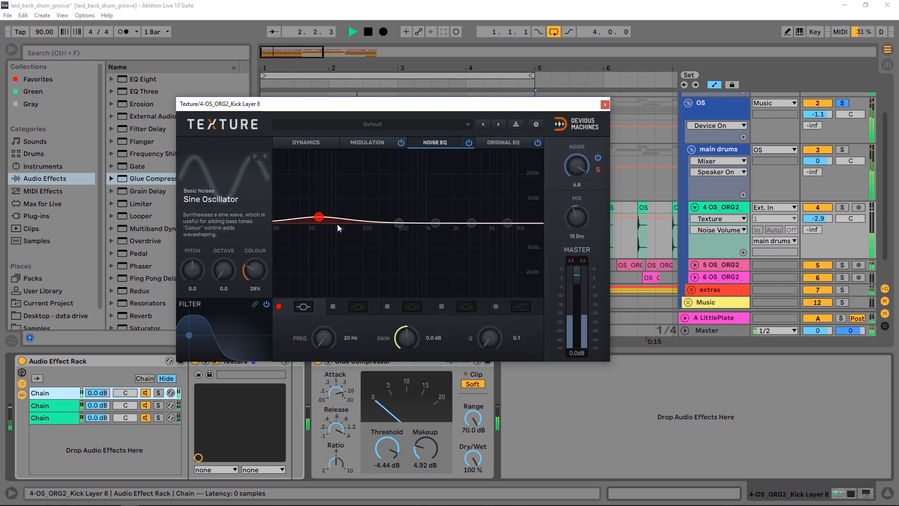
pyautogui.moveTo(319, 217); pyautogui.dragTo(310, 221)
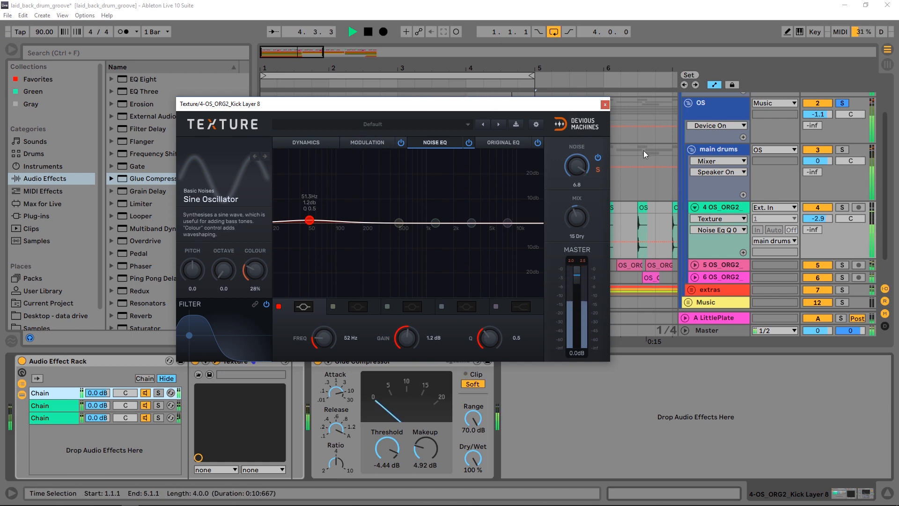
pyautogui.moveTo(387, 448); pyautogui.dragTo(387, 457)
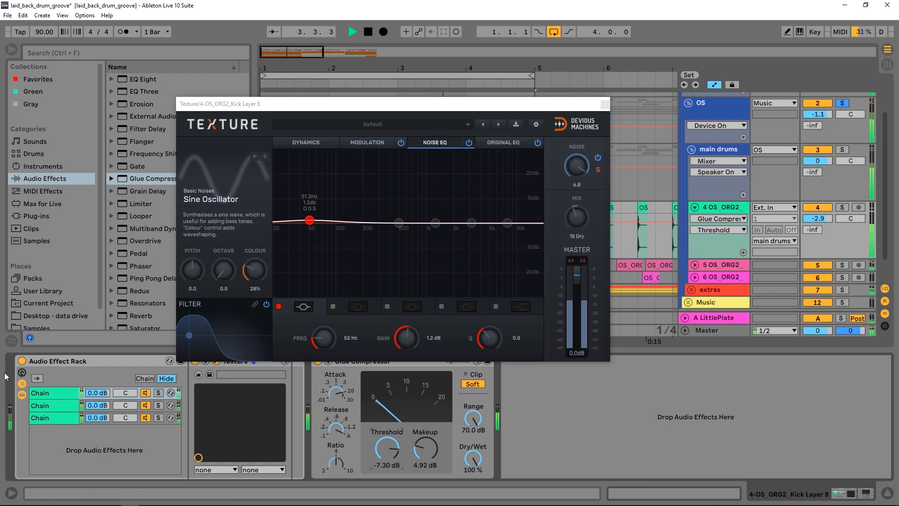
# Bypass and re-enable the Audio Effect Rack during playback to compare the drums with and without the kick layers
pyautogui.click(22, 362)
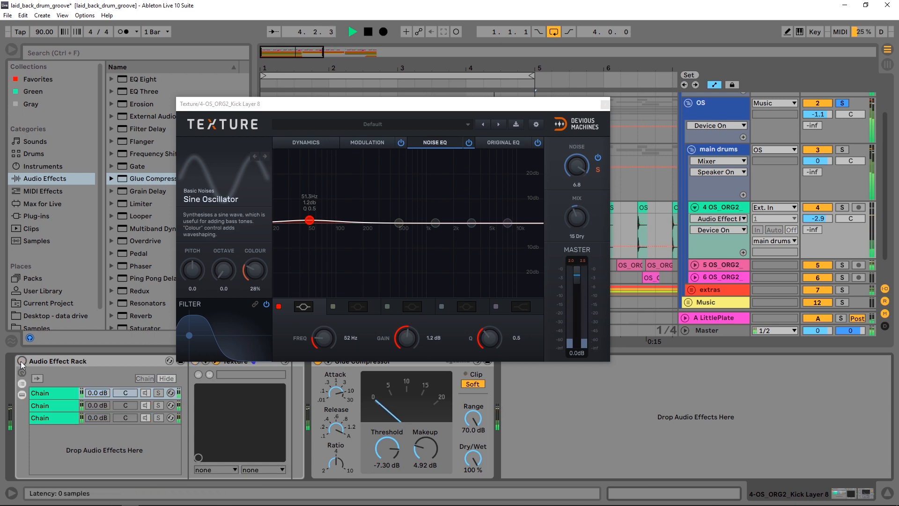
pyautogui.click(22, 363)
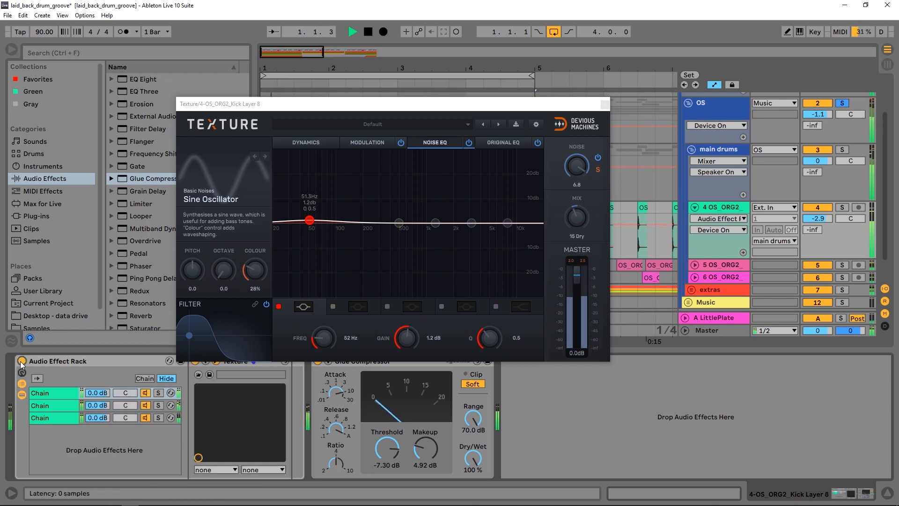
pyautogui.press('space')
# Clear all track solos and play the full arrangement
pyautogui.scroll(2, 744, 250)
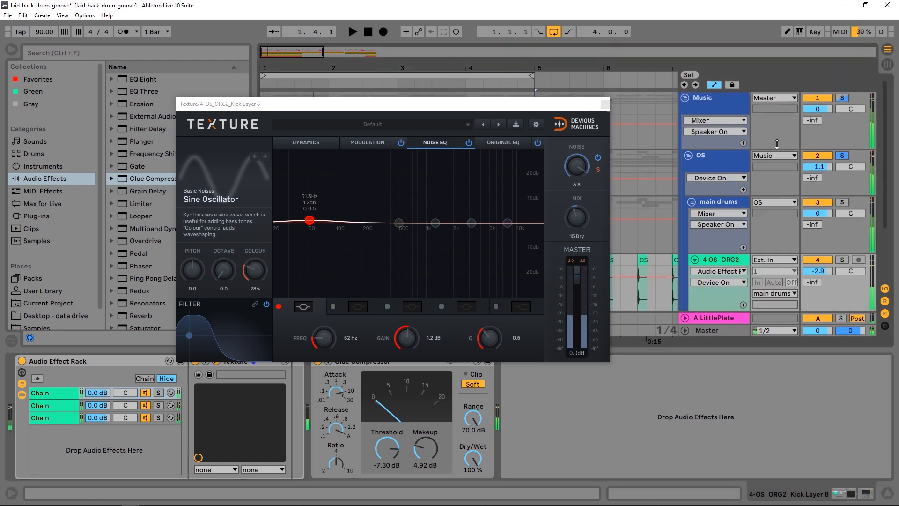
pyautogui.click(842, 98)
pyautogui.click(841, 98)
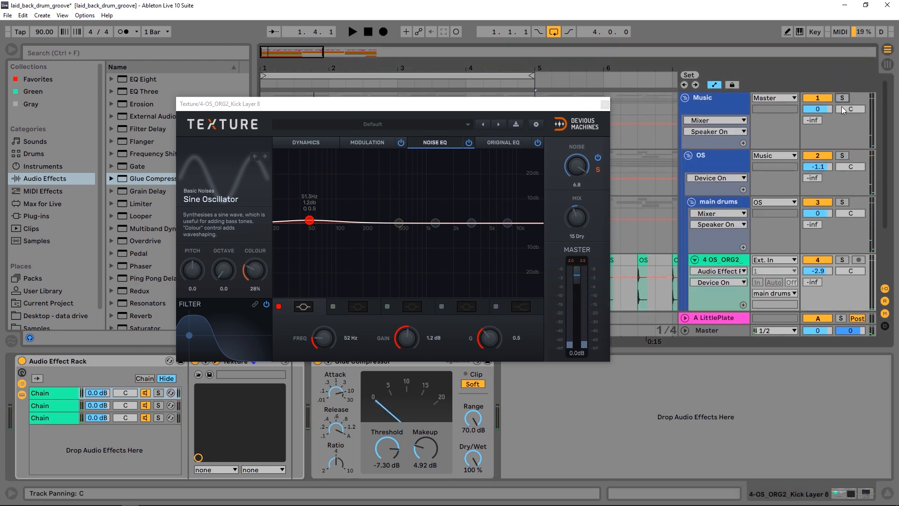
pyautogui.press('space')
# Move the Texture window aside and lower the second chain's volume to -7.4 dB and the third chain's to -3.7 dB
pyautogui.click(393, 107)
pyautogui.moveTo(393, 106); pyautogui.dragTo(434, 97)
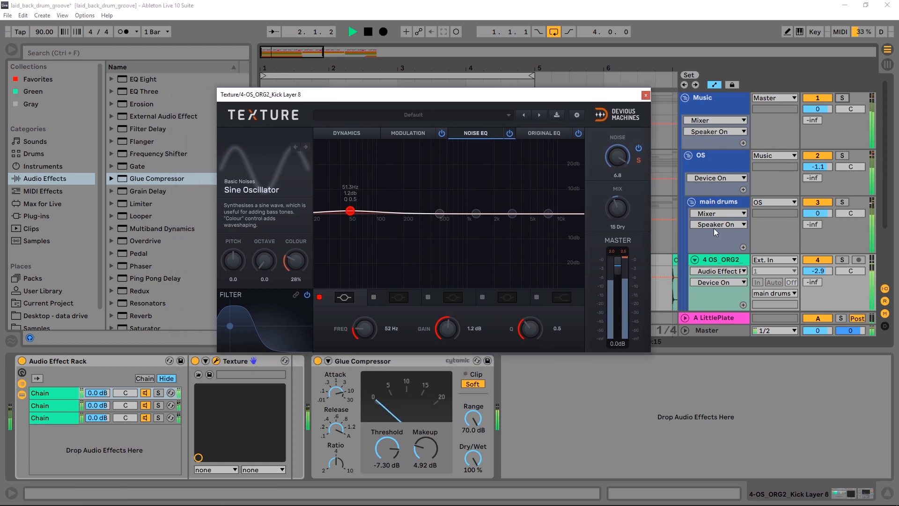
pyautogui.moveTo(97, 418); pyautogui.dragTo(92, 411)
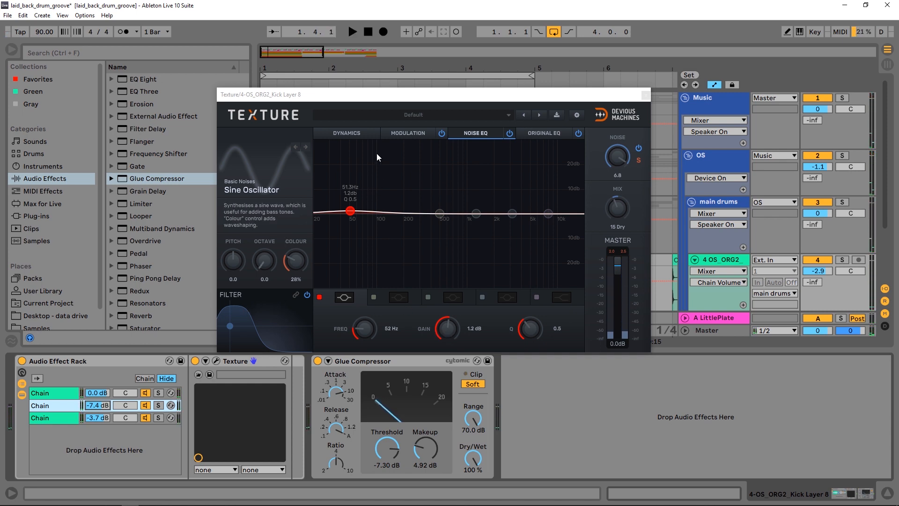
# Set the sine layer's envelope hold to 59 ms and centre its dry/wet mix while the arrangement plays
pyautogui.click(344, 132)
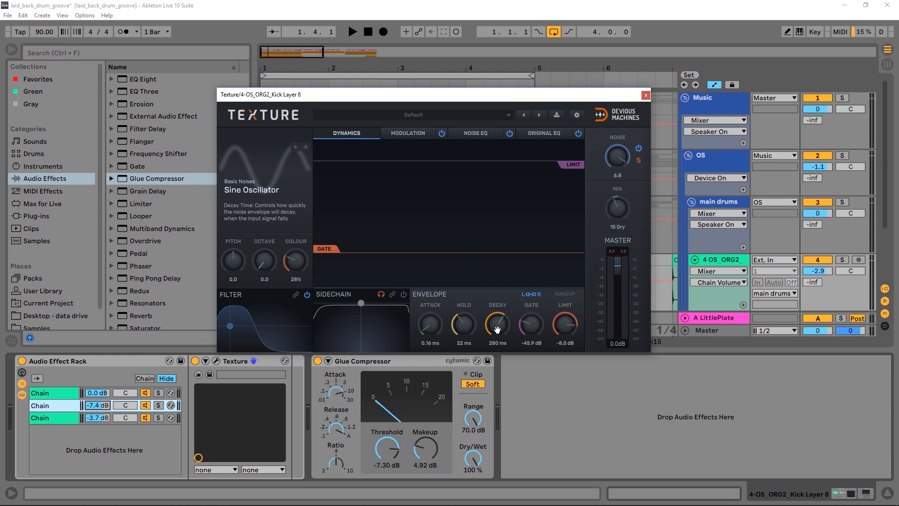
pyautogui.moveTo(464, 328); pyautogui.dragTo(464, 316)
pyautogui.press('space')
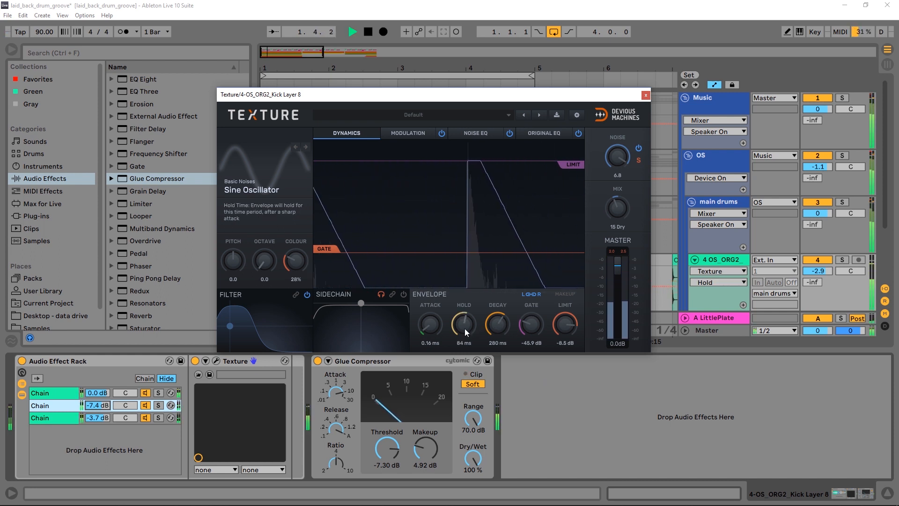
pyautogui.moveTo(466, 327); pyautogui.dragTo(466, 333)
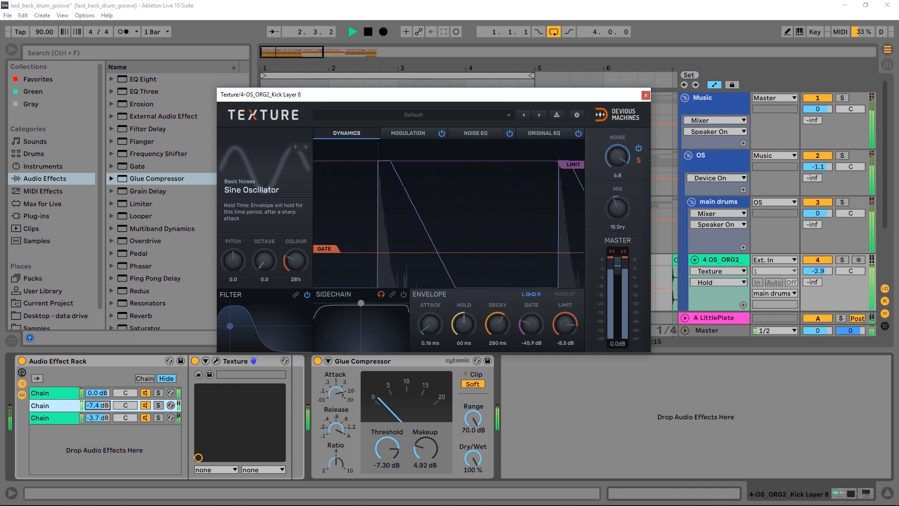
pyautogui.moveTo(617, 208)
pyautogui.mouseDown()
pyautogui.moveTo(617, 199)
pyautogui.moveTo(613, 207)
pyautogui.mouseUp()
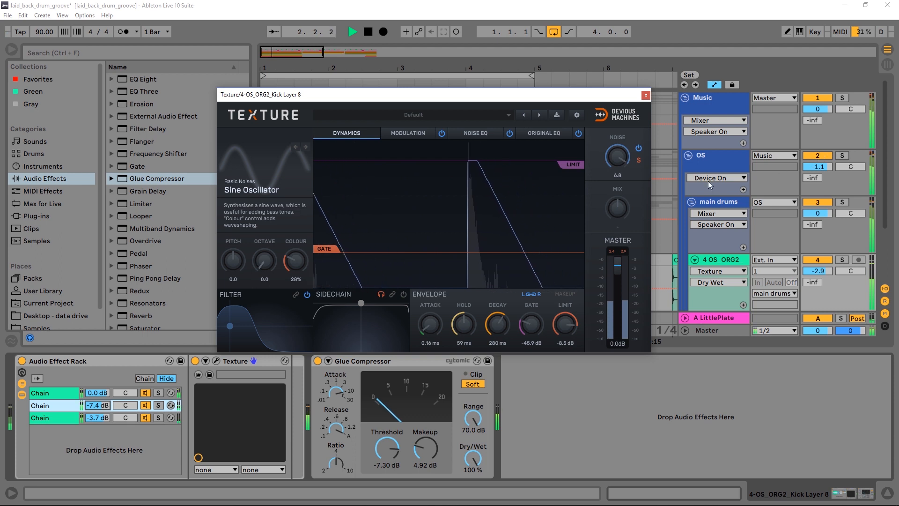
pyautogui.press('space')
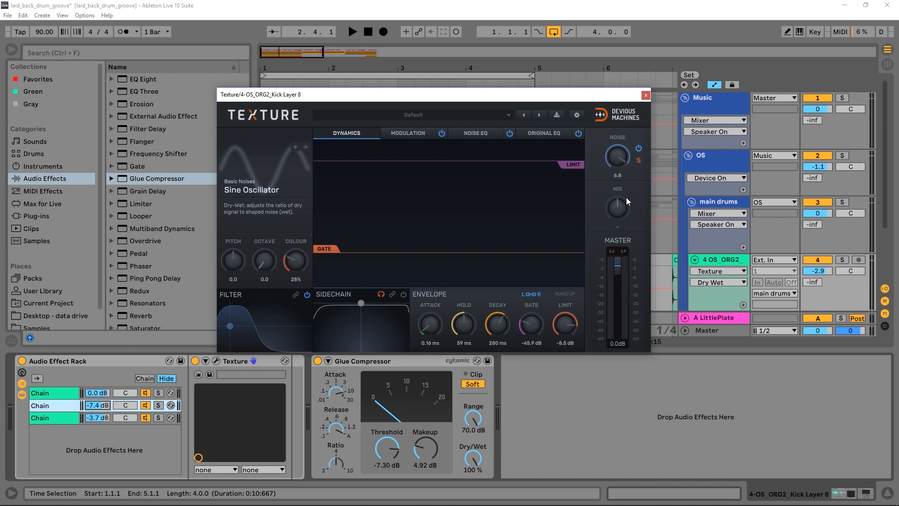
# View Texture's list of factory presets and close it
pyautogui.click(392, 114)
pyautogui.moveTo(333, 163)
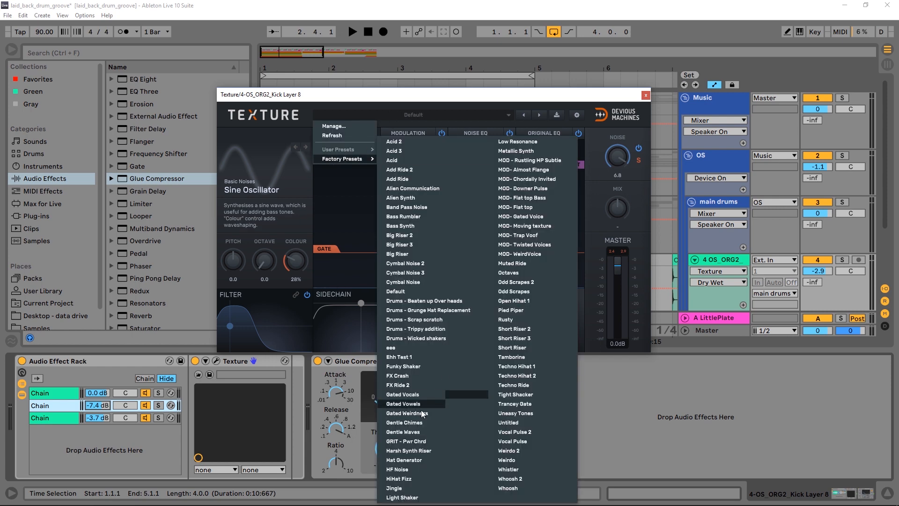
pyautogui.click(375, 100)
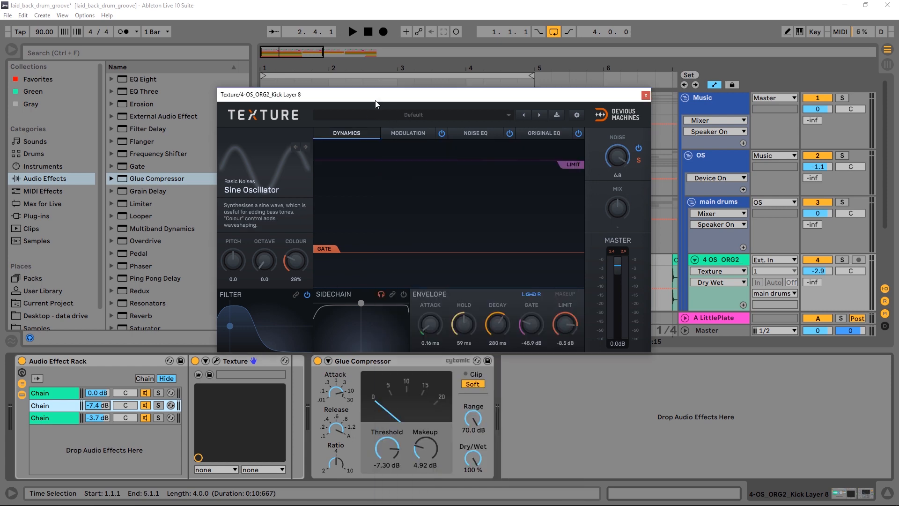